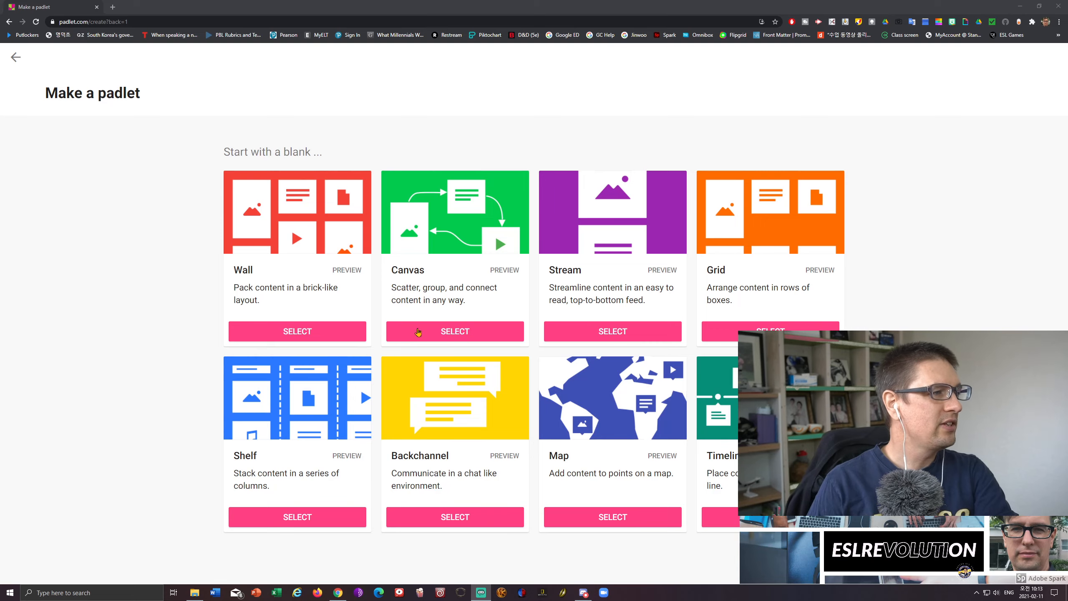
Create a blank Canvas padlet and set its title to "Canvas Padlet"
left_click(464, 337)
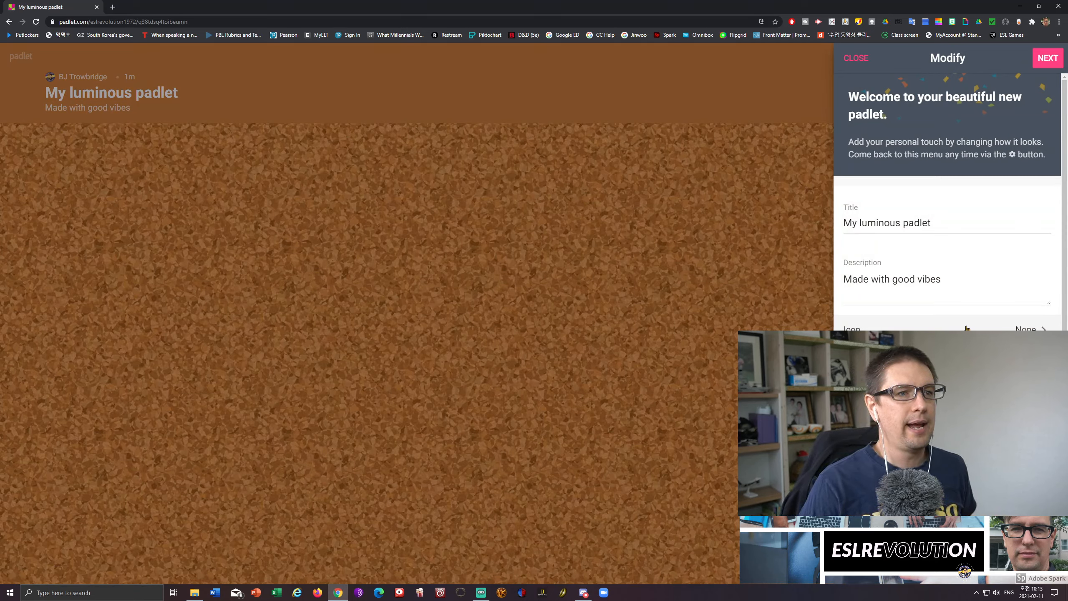
left_click_drag(902, 223, 821, 225)
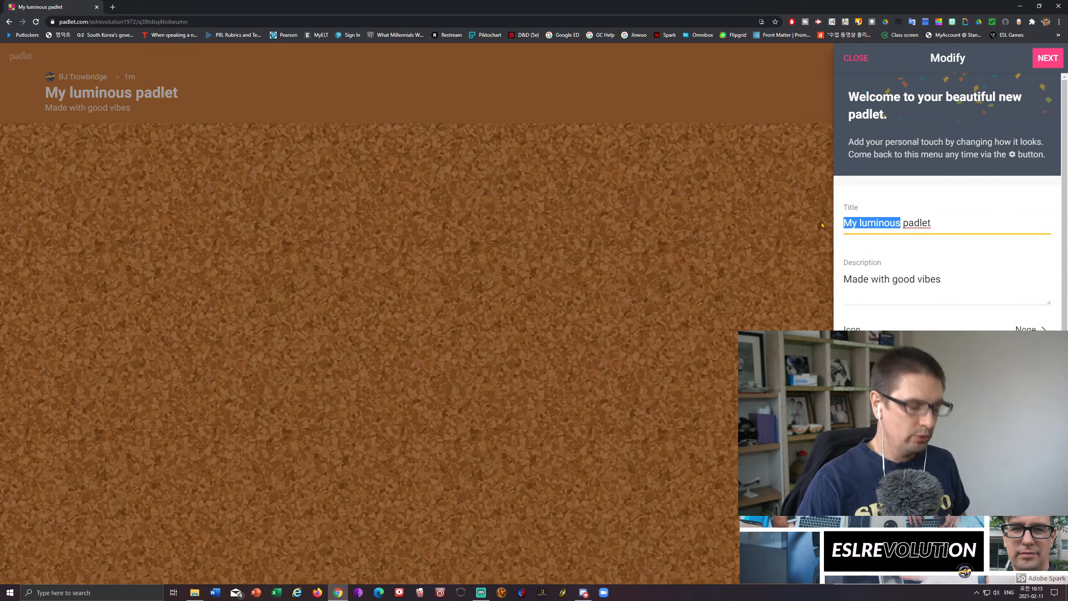
type("Can")
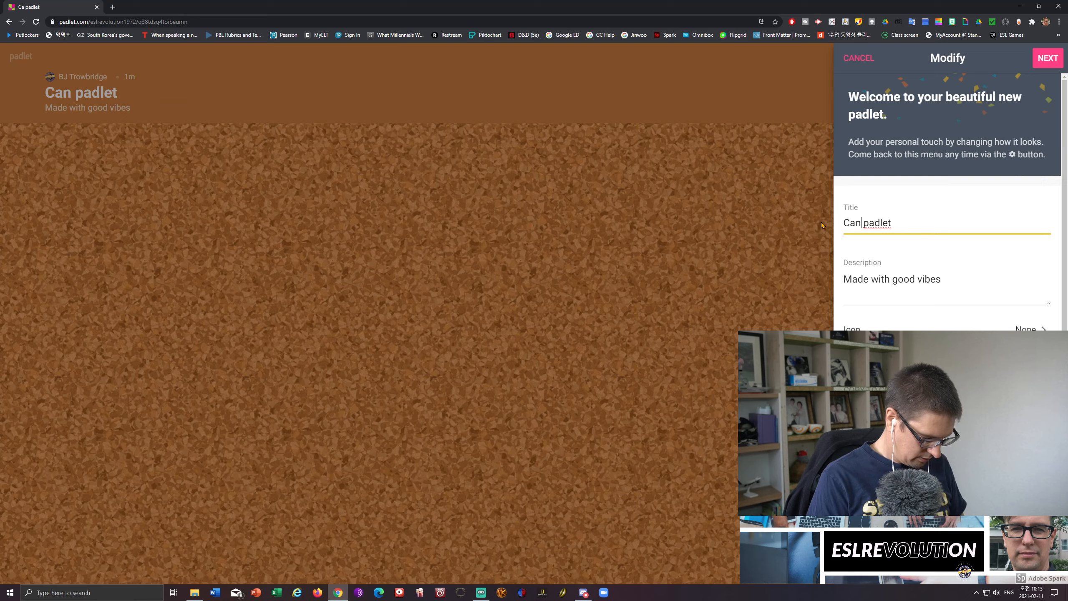
type("vas")
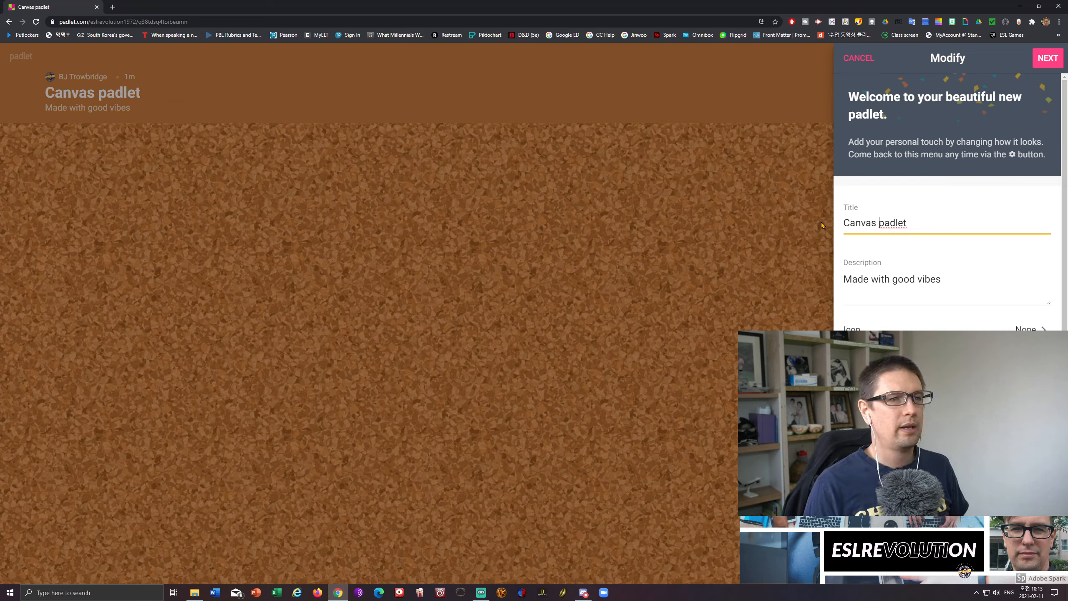
key("Delete")
type("P")
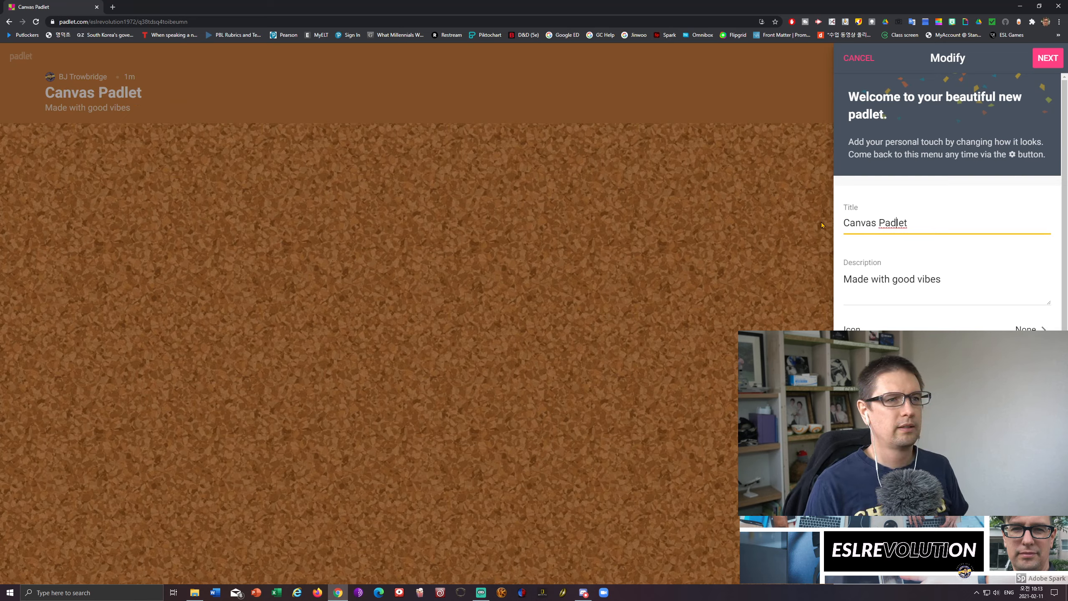
key("End")
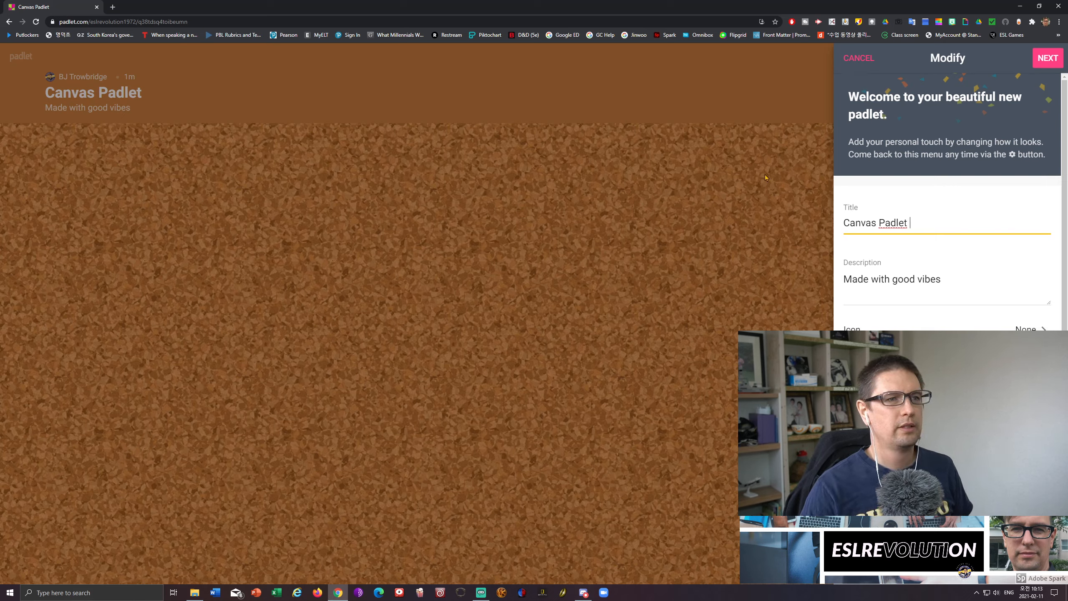
Replace the padlet's description with "This is an example of how to use Canvas in Padlet"
left_click_drag(946, 280, 840, 286)
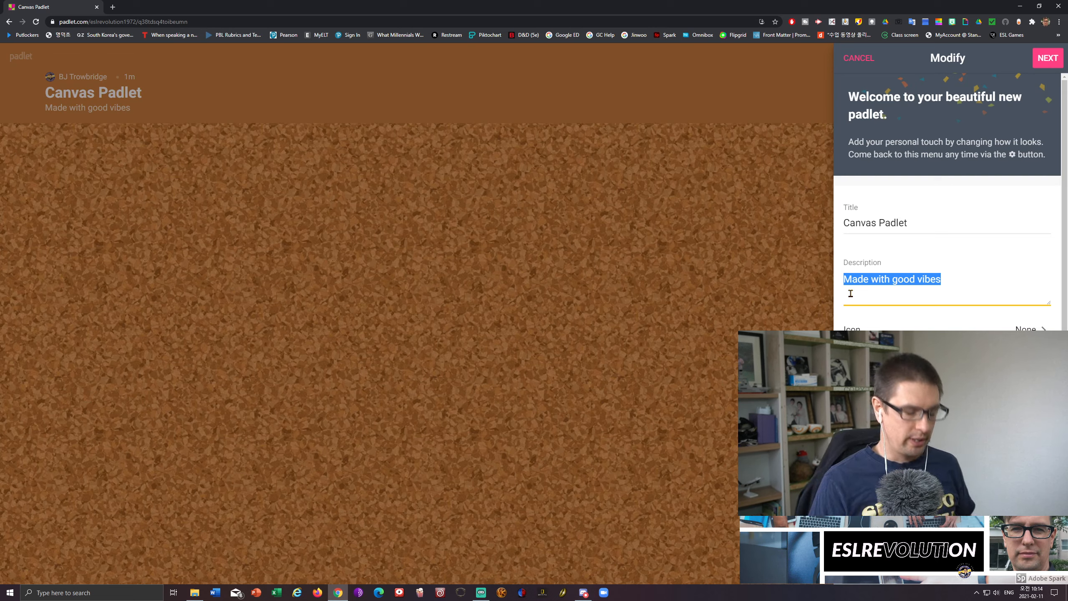
type("This ")
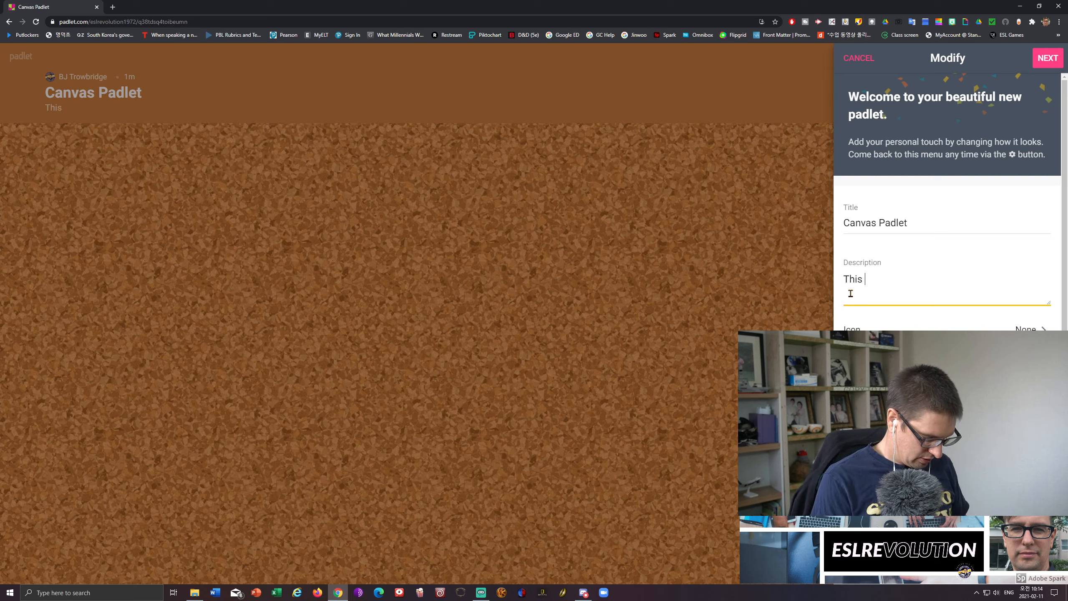
type("is an examp")
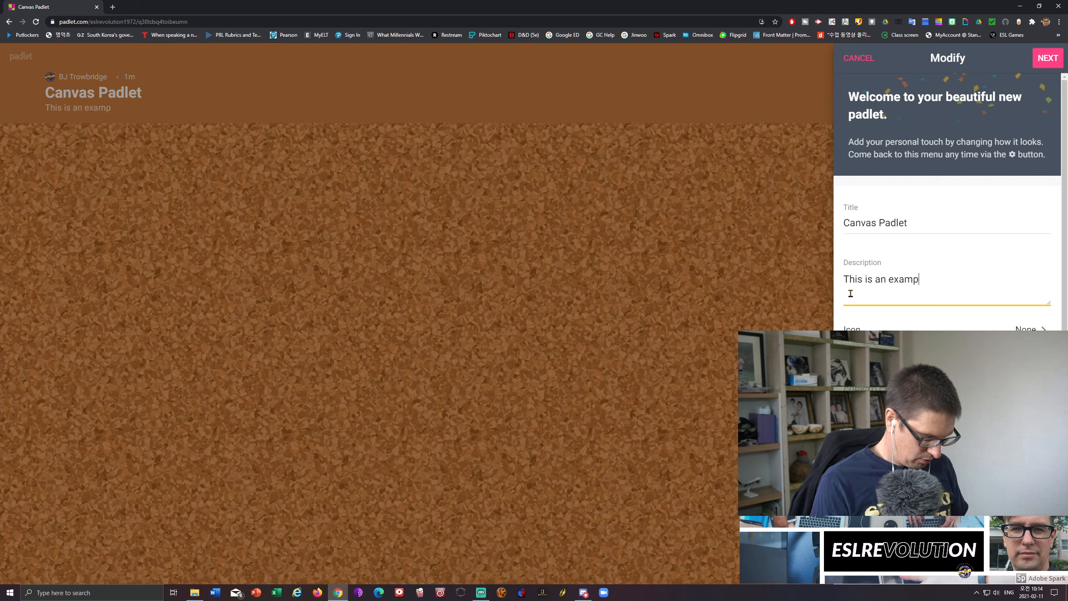
type("le of how ")
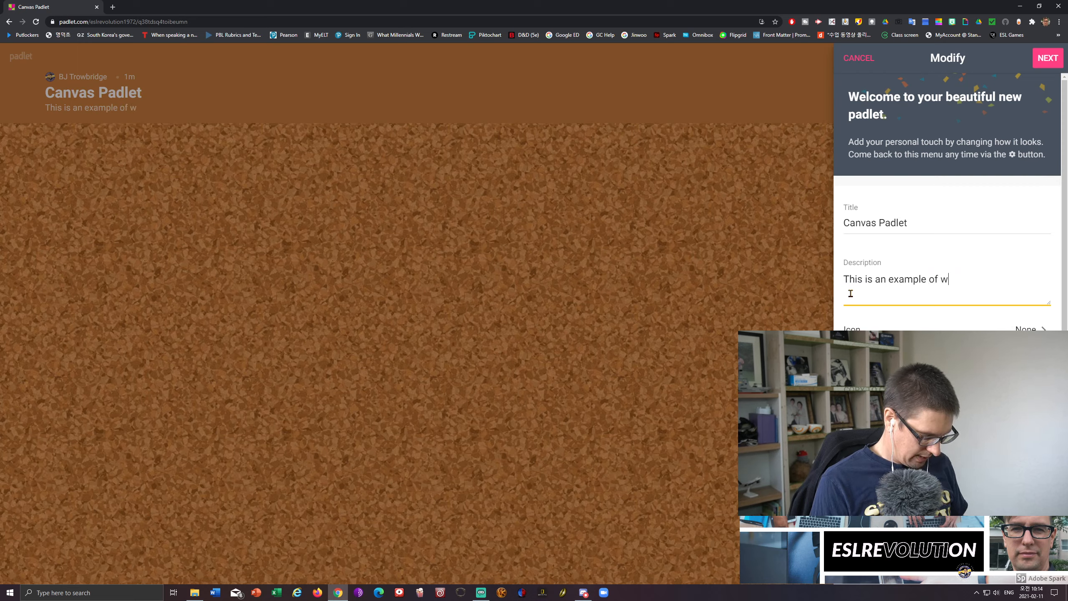
type("to use ")
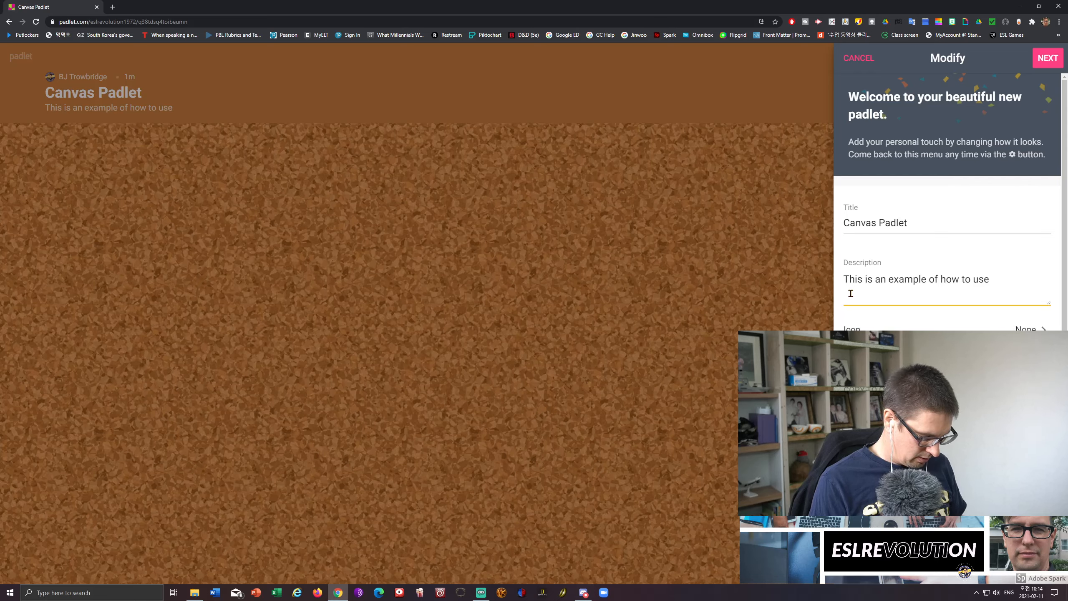
type("Canvas in")
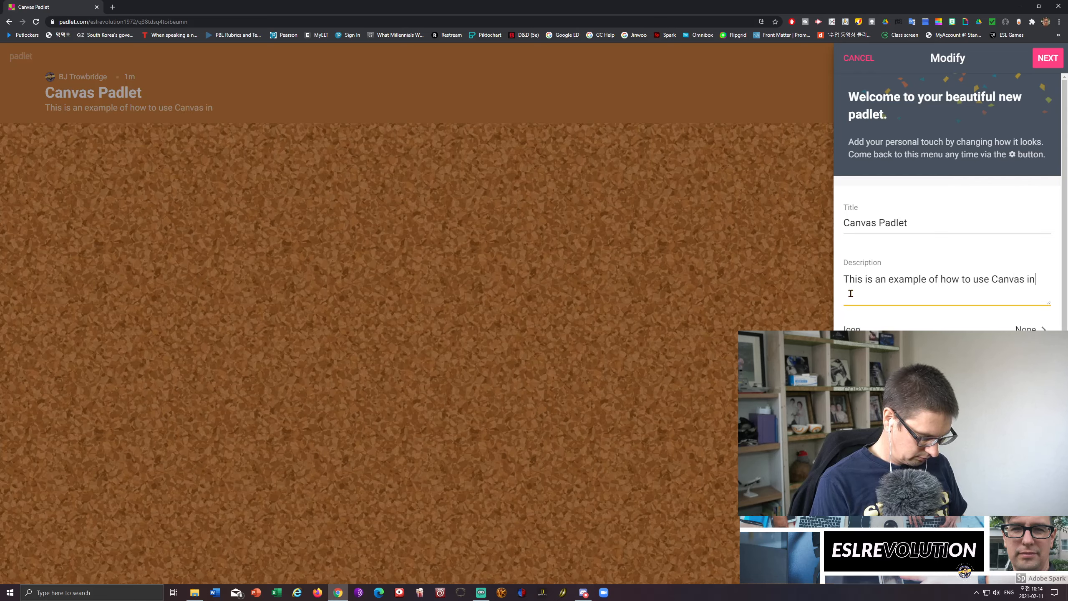
type(" Padlet")
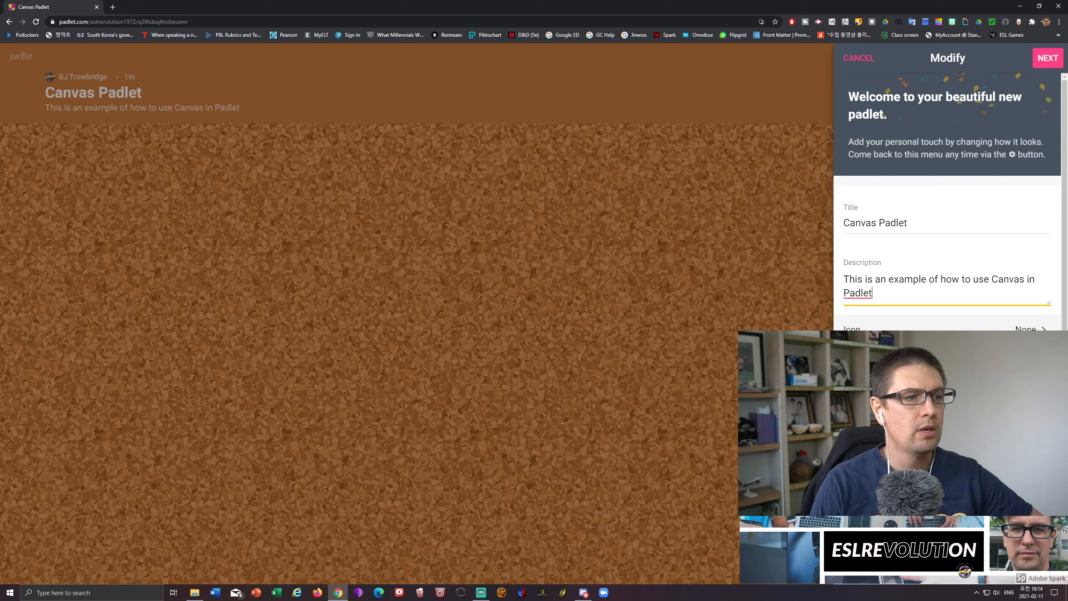
Set the padlet's icon to the "Quality Content" badge image already stored in the padlet drive
left_click(1025, 330)
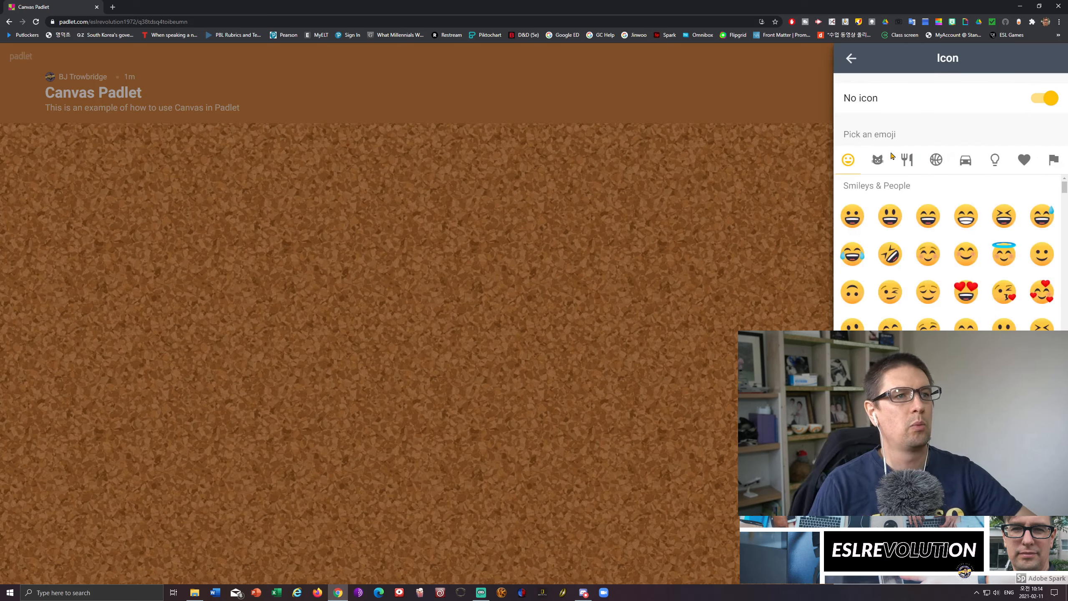
left_click(904, 438)
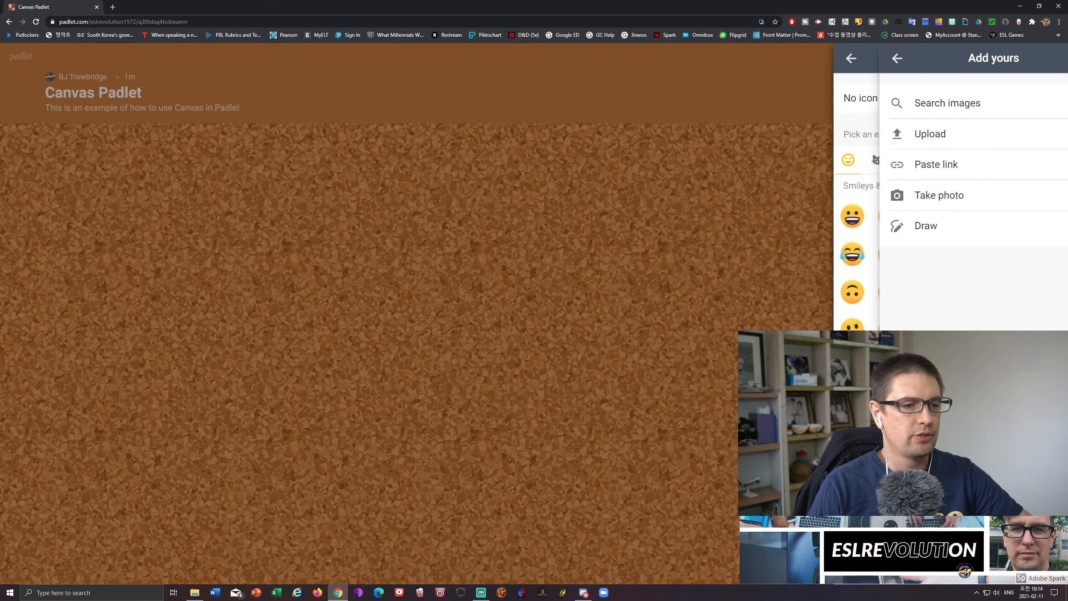
left_click(908, 135)
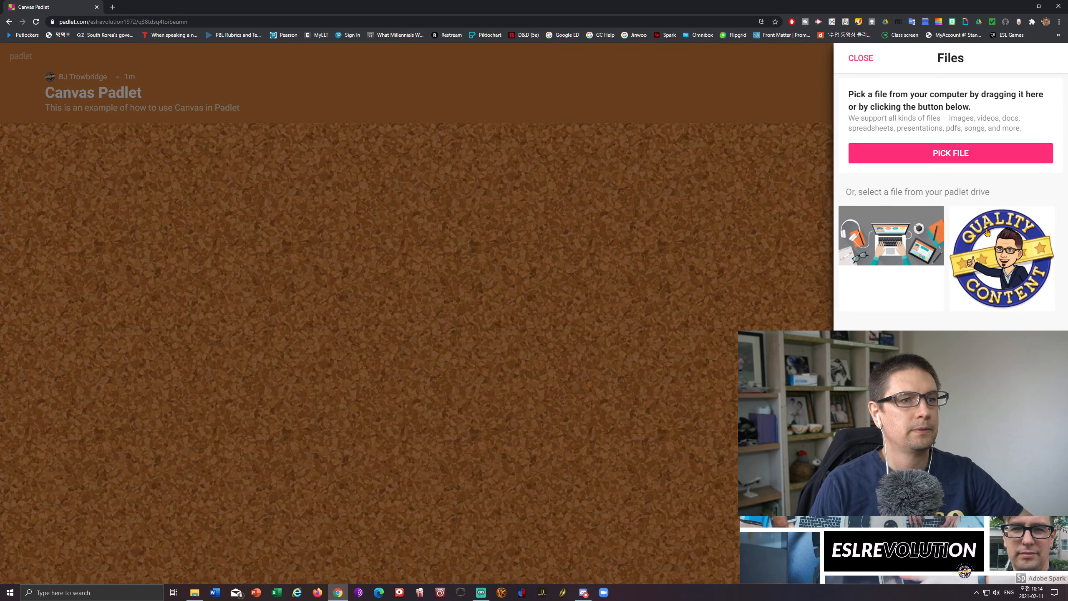
left_click(987, 232)
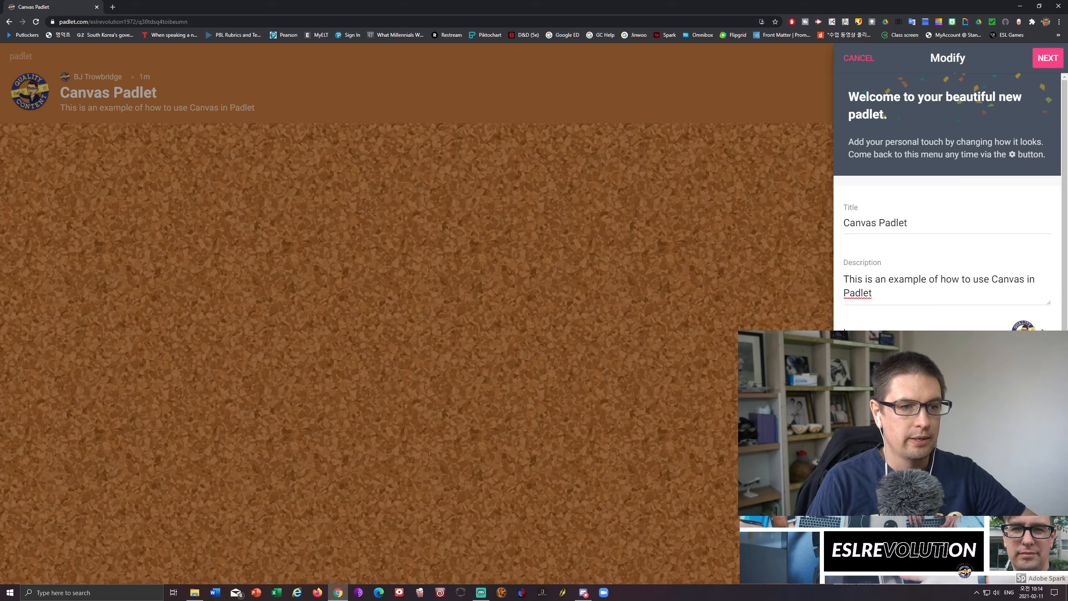
Set the wallpaper to the laptop desk illustration from the padlet drive and return to the main padlet settings
left_click(946, 383)
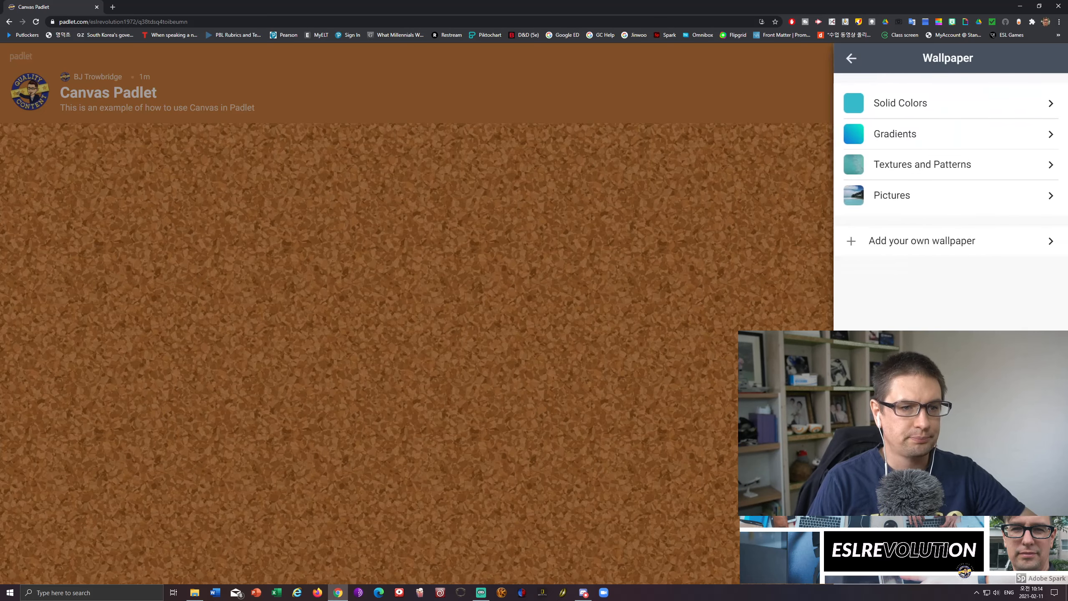
left_click(901, 247)
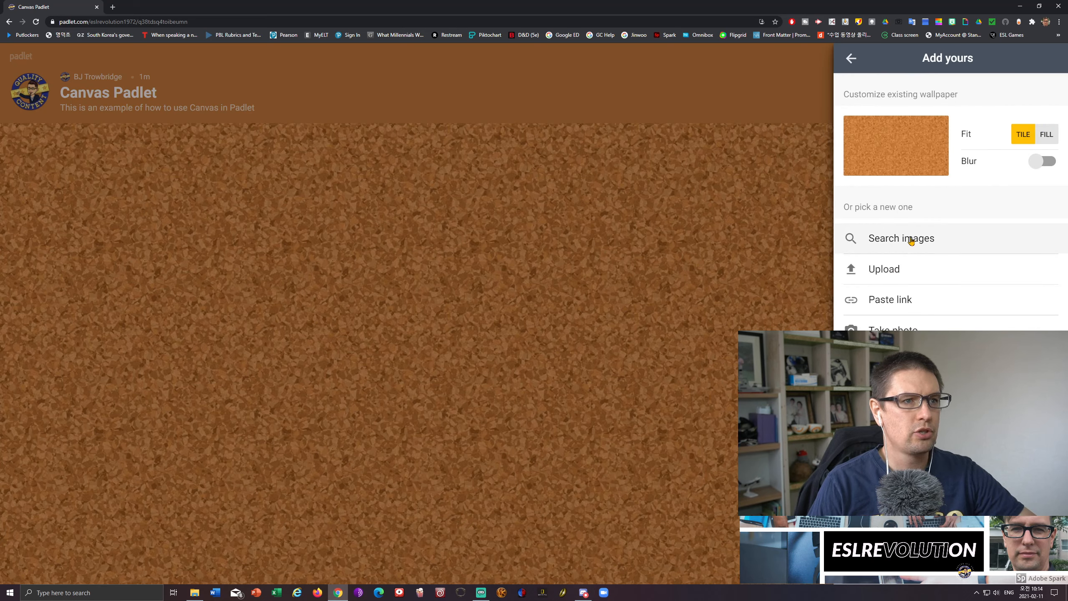
left_click(914, 272)
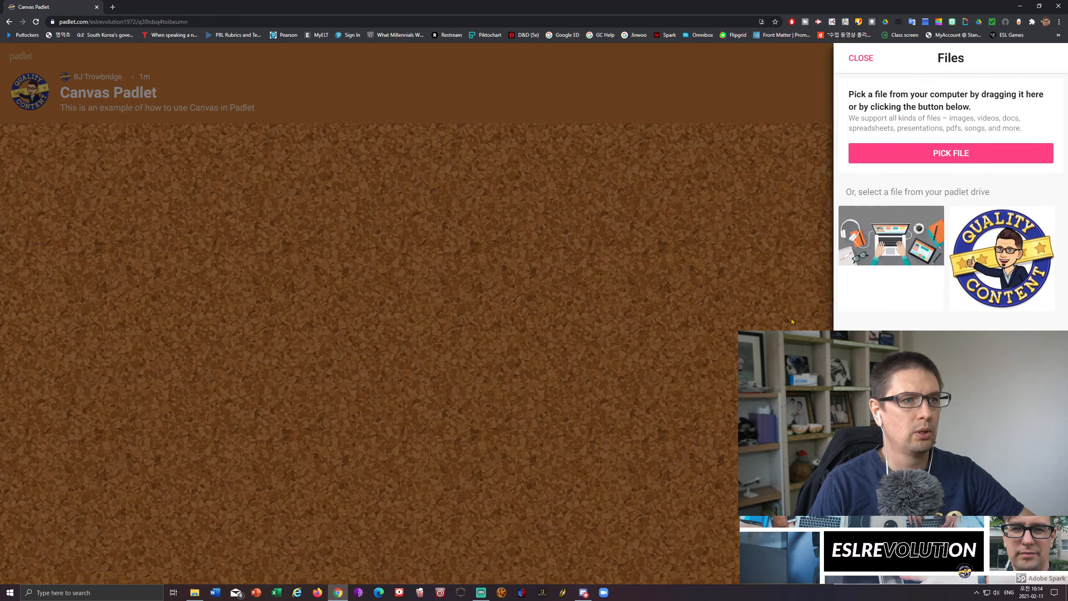
left_click(915, 242)
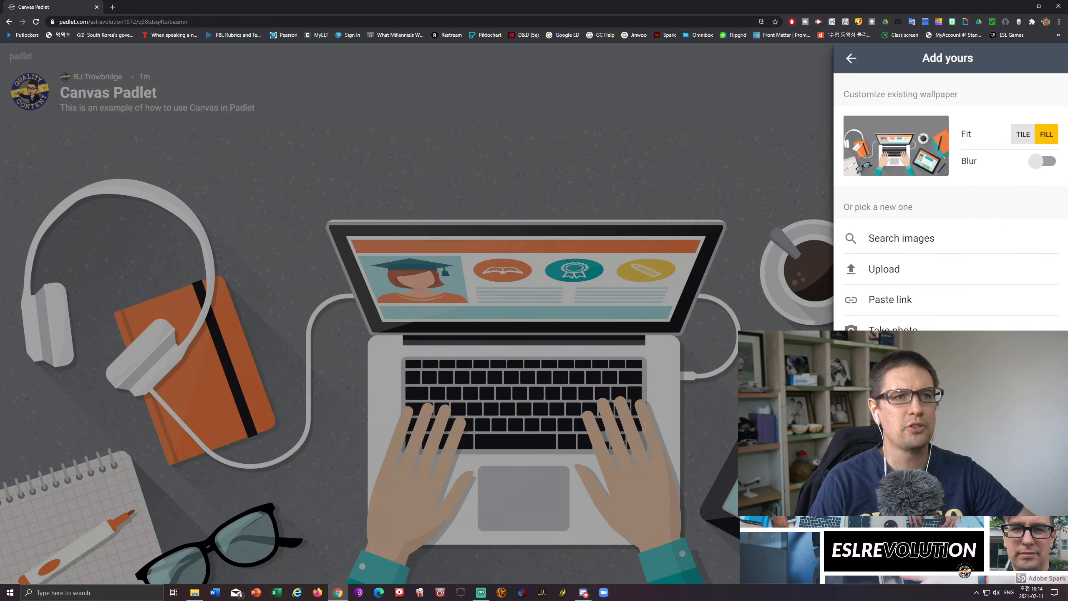
left_click(854, 57)
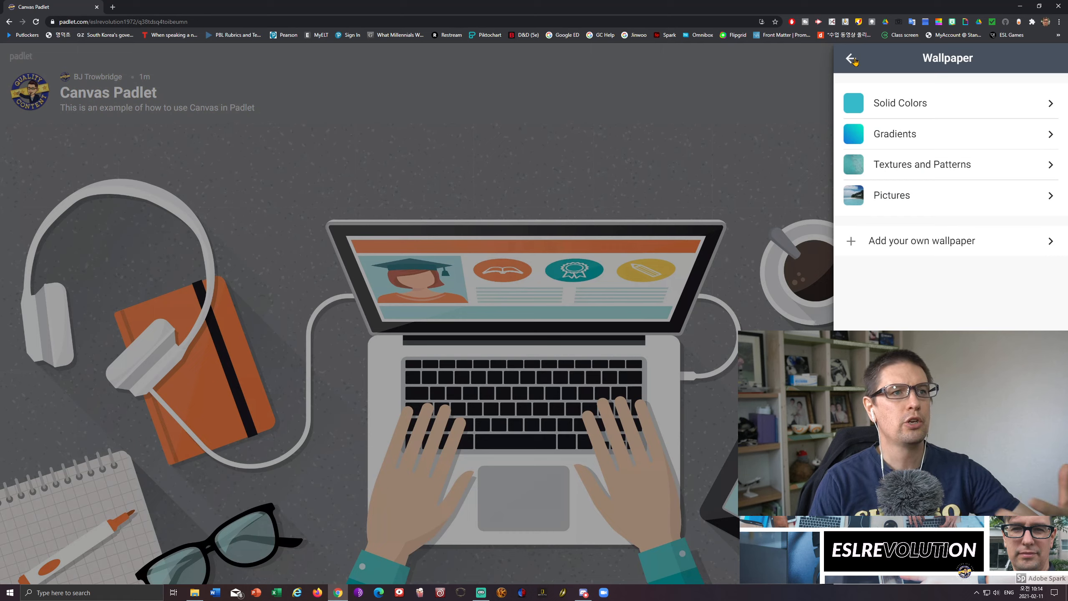
left_click(854, 58)
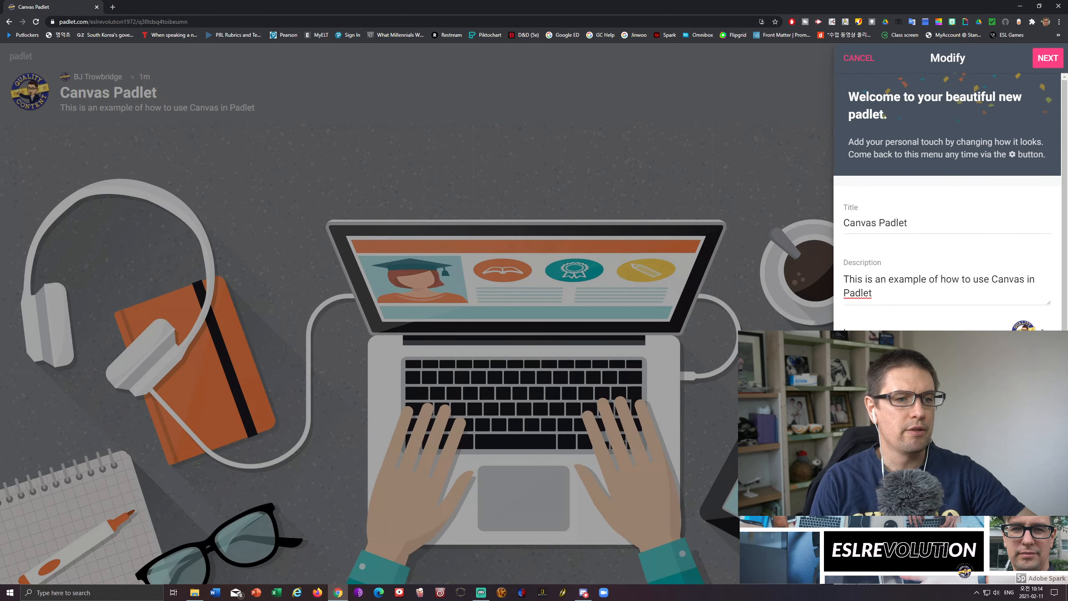
Choose the third, handwriting-style font, then finish the padlet setup and start posting
scroll(873, 197, "down", 1)
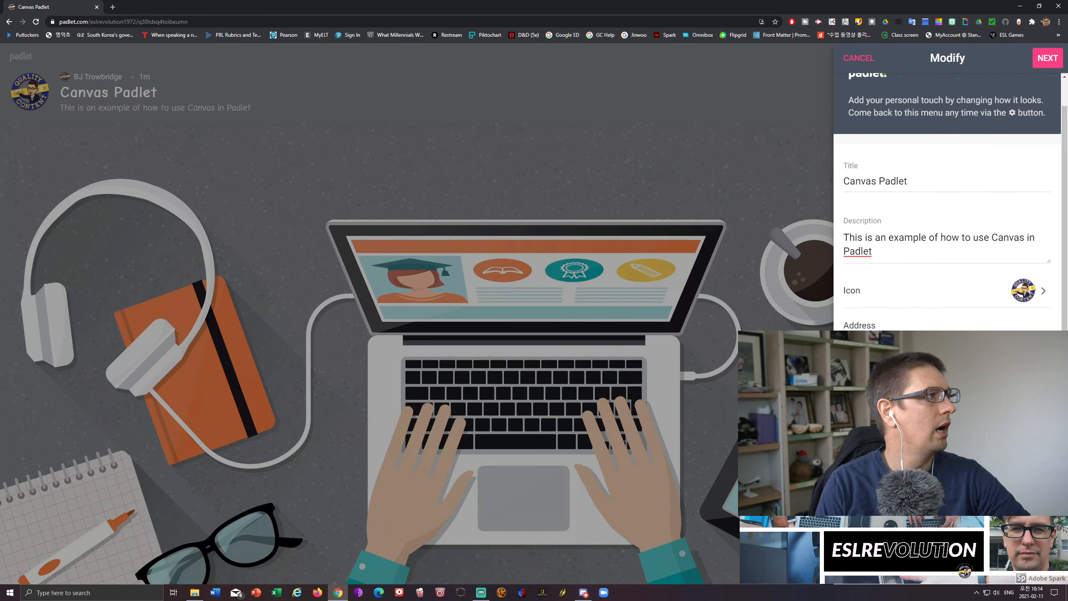
scroll(1040, 254, "down", 3)
scroll(1040, 254, "down", 3)
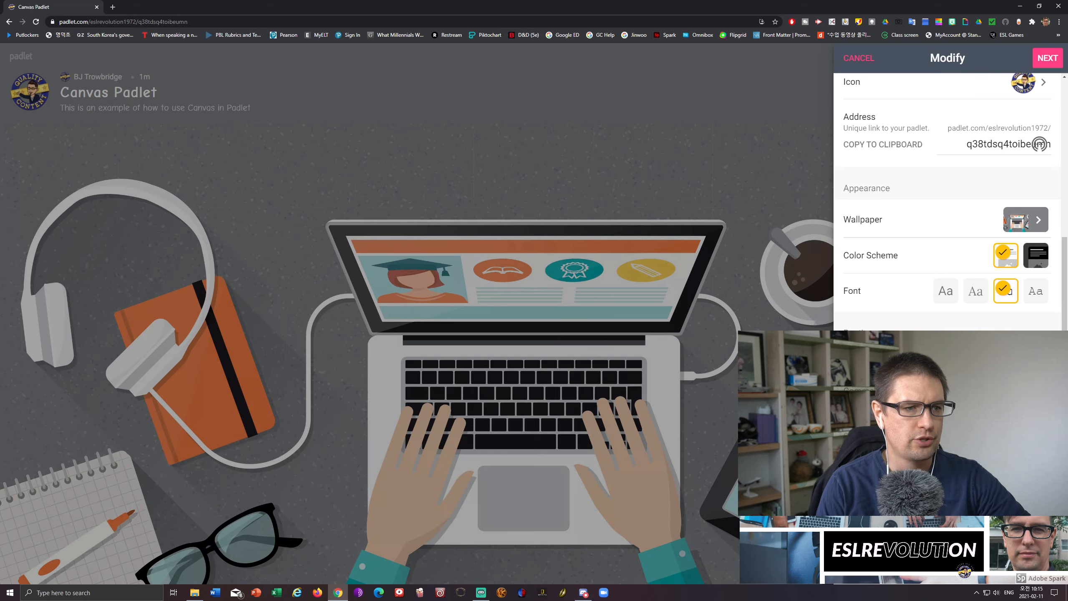
scroll(1040, 144, "down", 2)
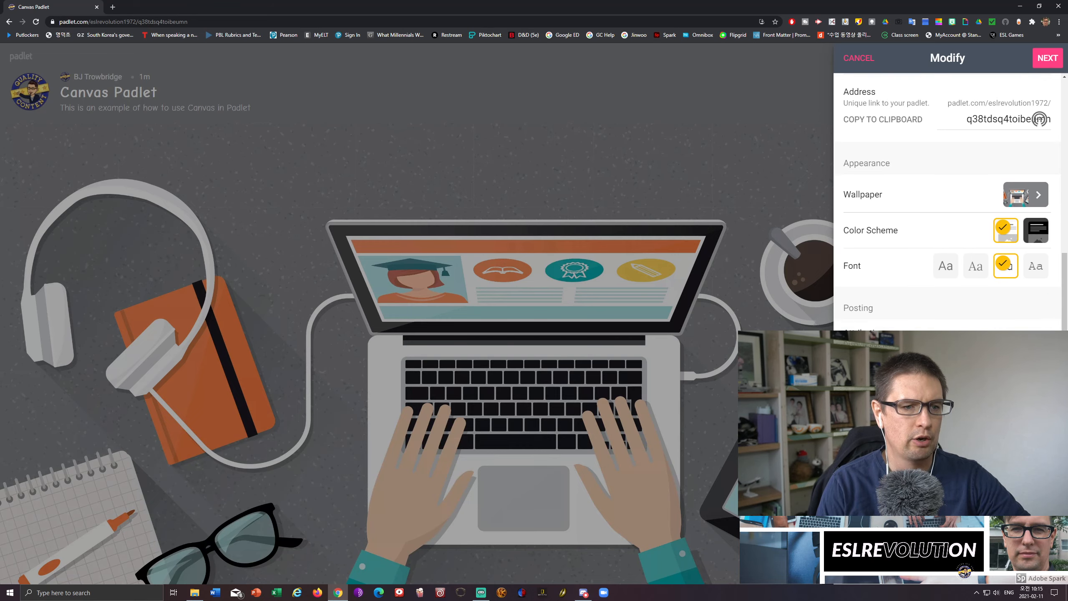
left_click(1048, 58)
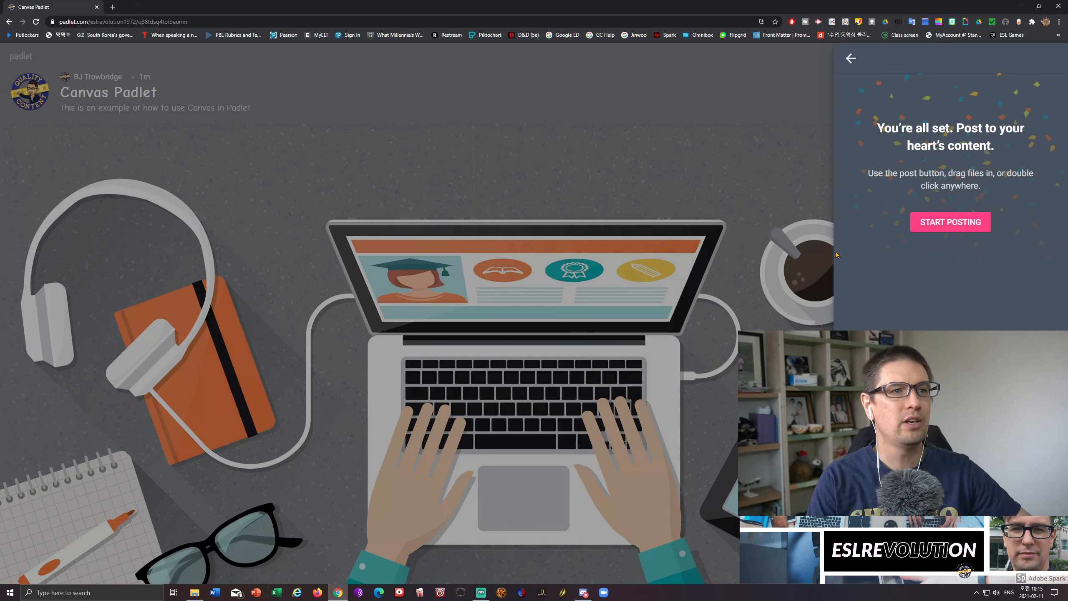
left_click(953, 228)
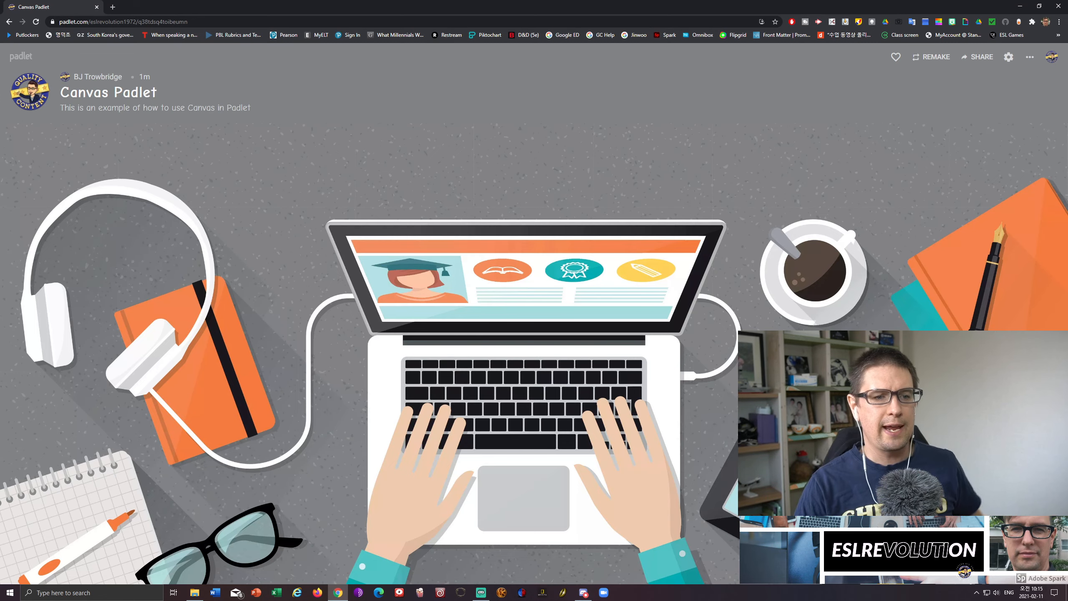
Add a new post to the canvas and title it "Zoom Download"
left_click(1042, 558)
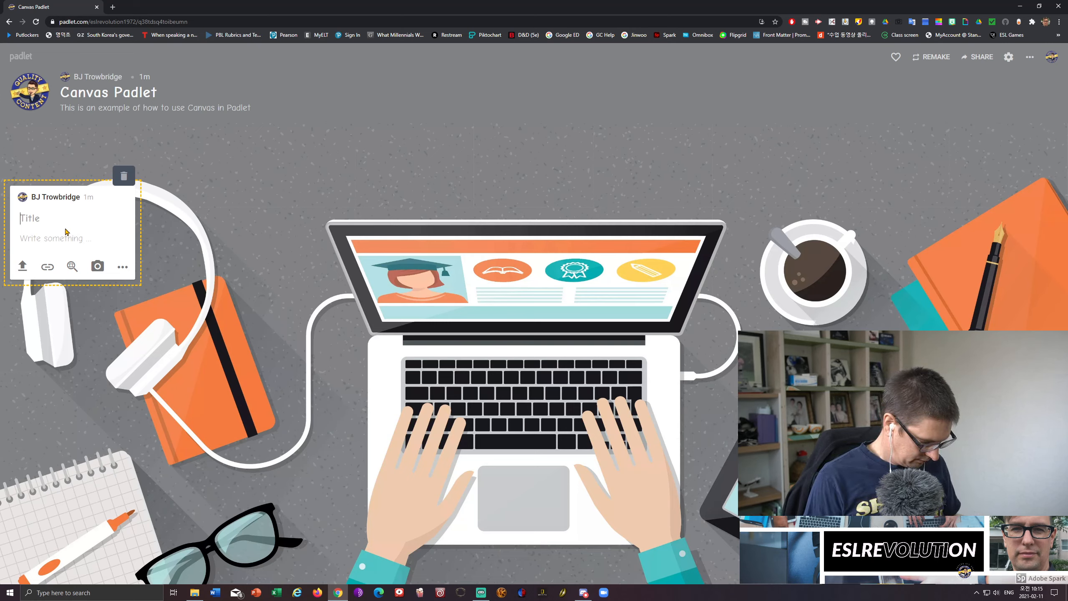
type("Zoom Down")
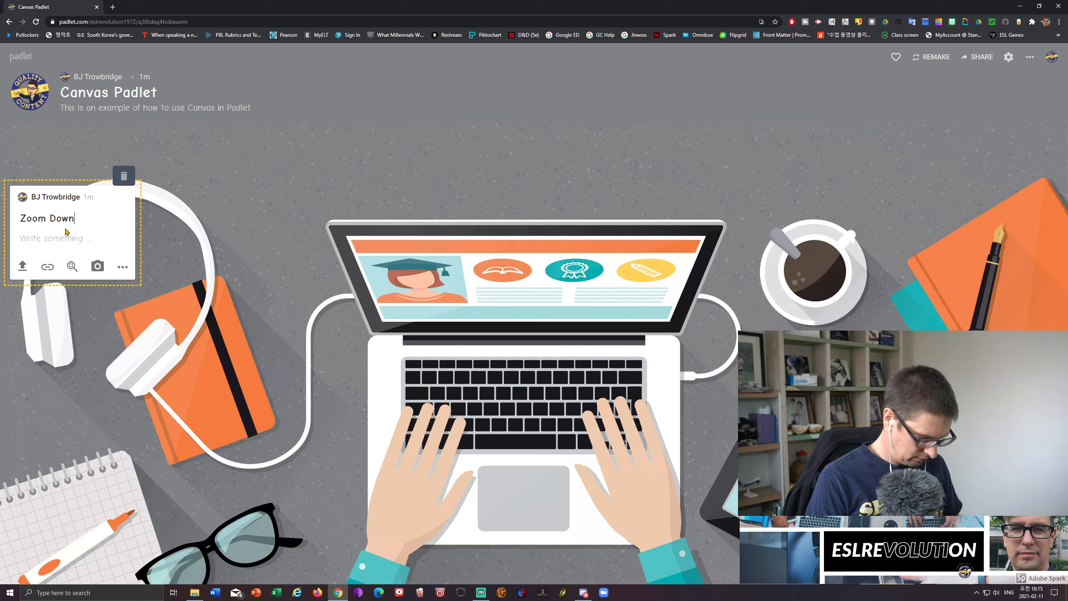
type("loading")
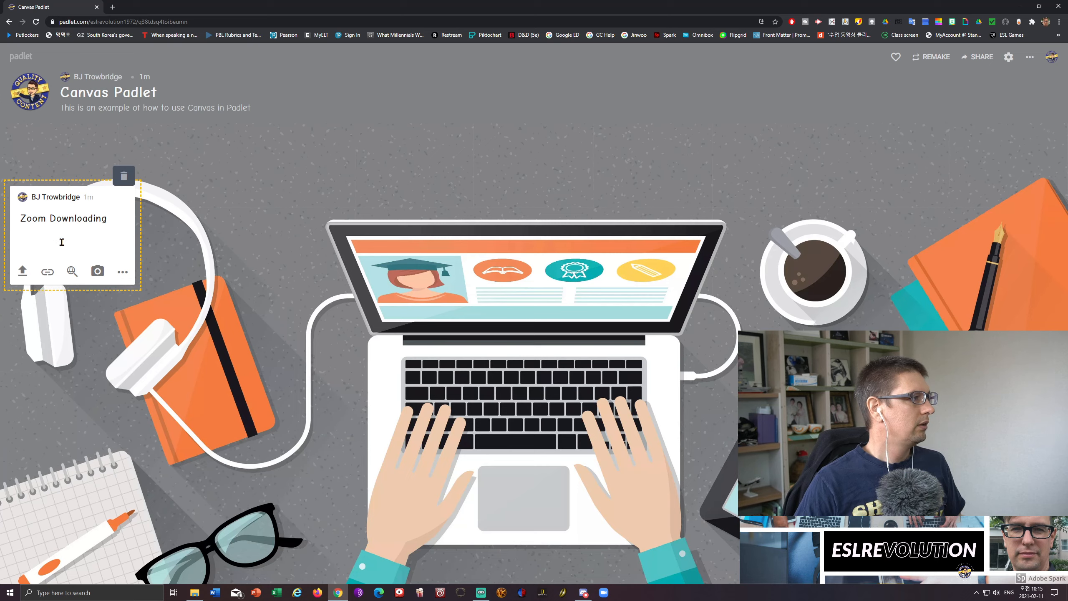
left_click_drag(110, 220, 17, 228)
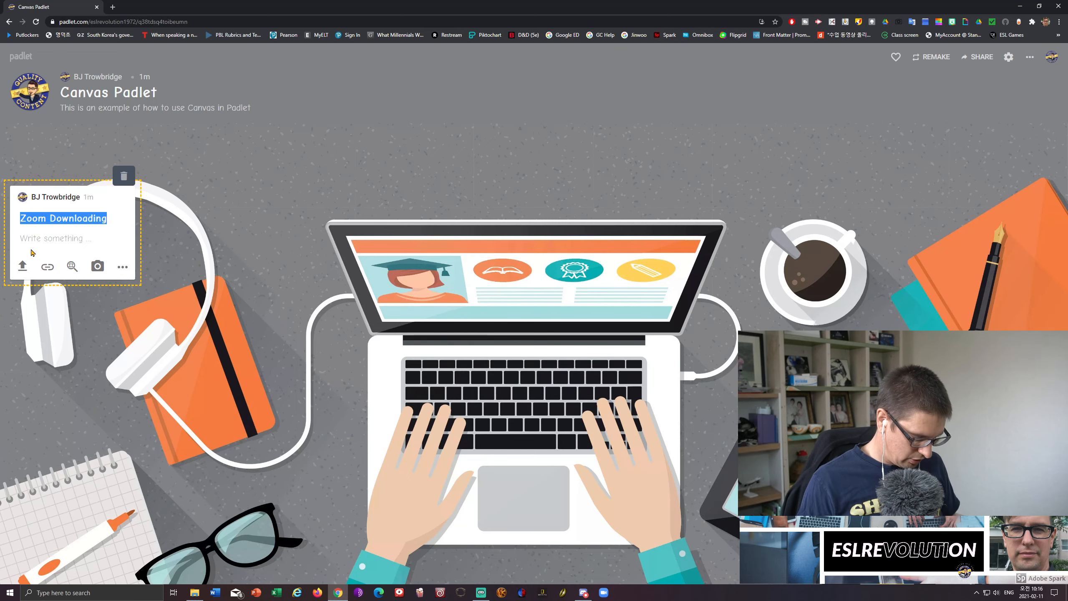
key("Right")
key("BackSpace")
key("BackSpace")
key("BackSpace")
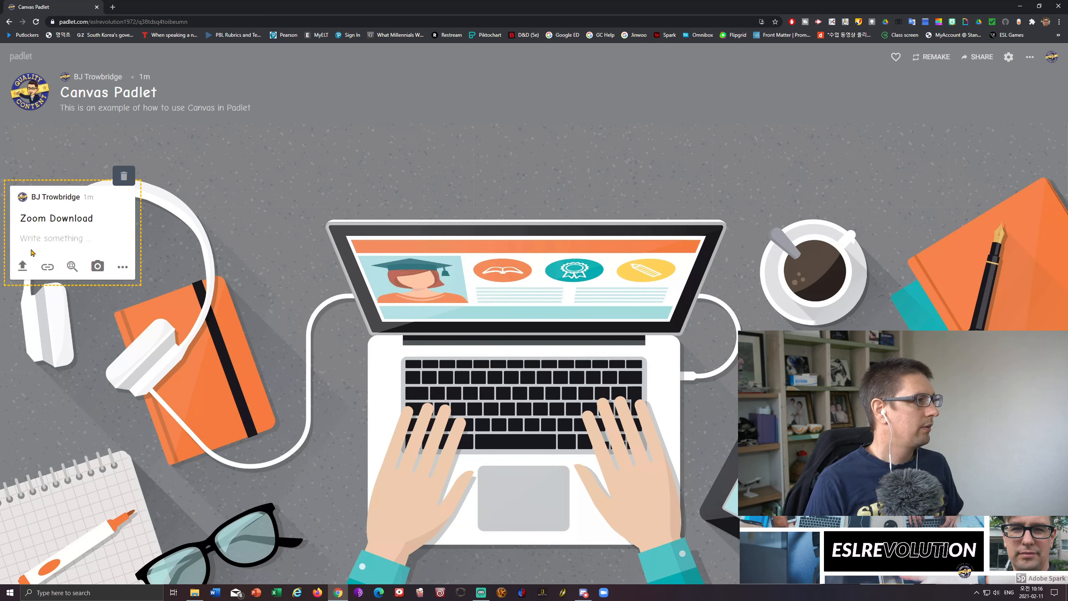
Write "Check out the Zoom link below and download the app here" as the body text of the "Zoom Download" post
left_click(30, 243)
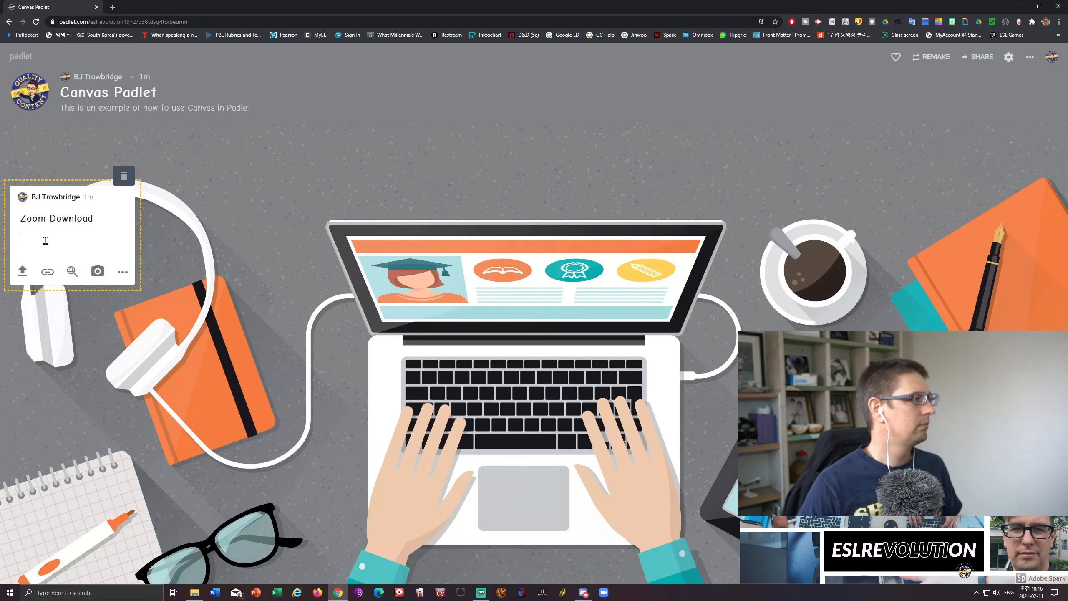
type("Ched")
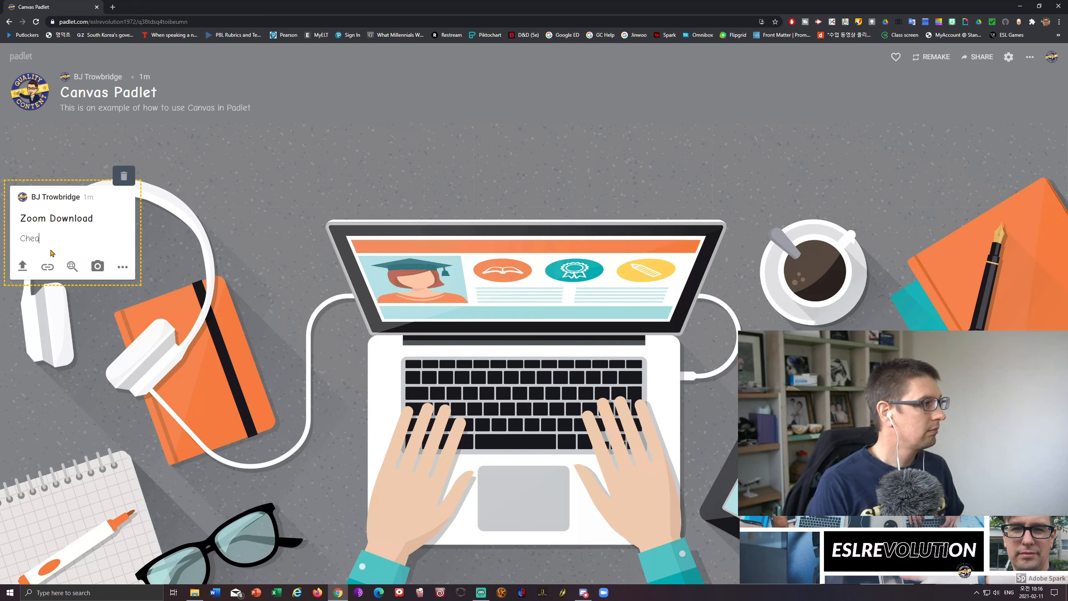
key("BackSpace")
type("c")
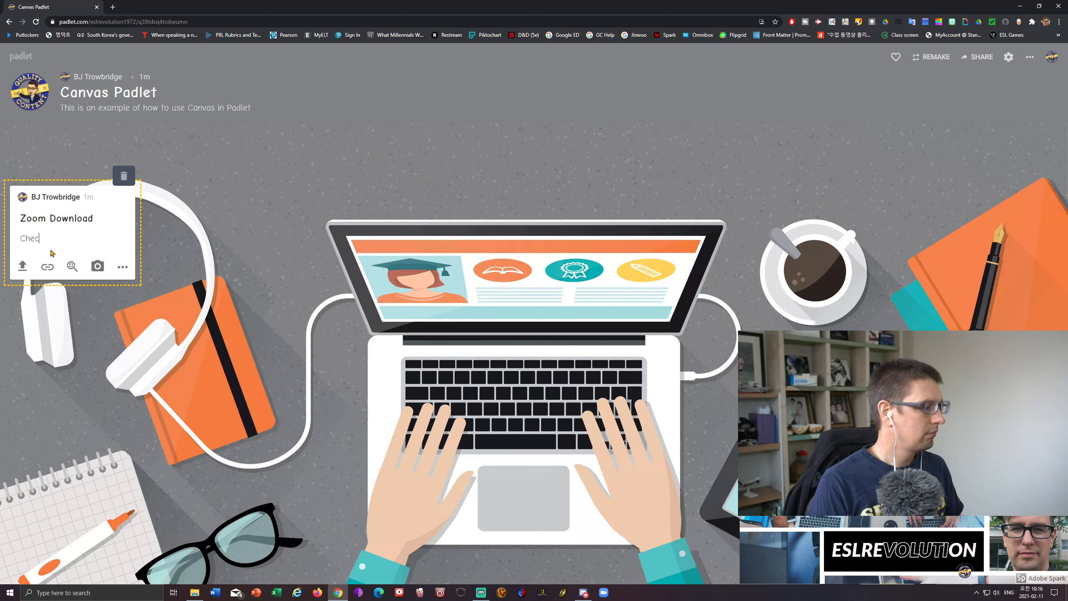
type("k out th")
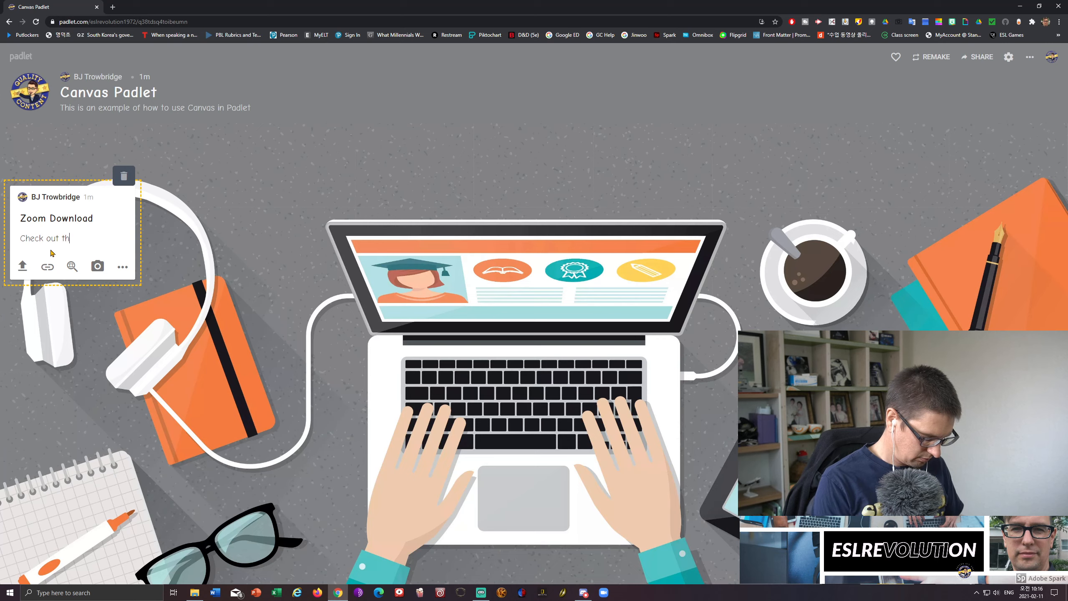
type("e Zoom link")
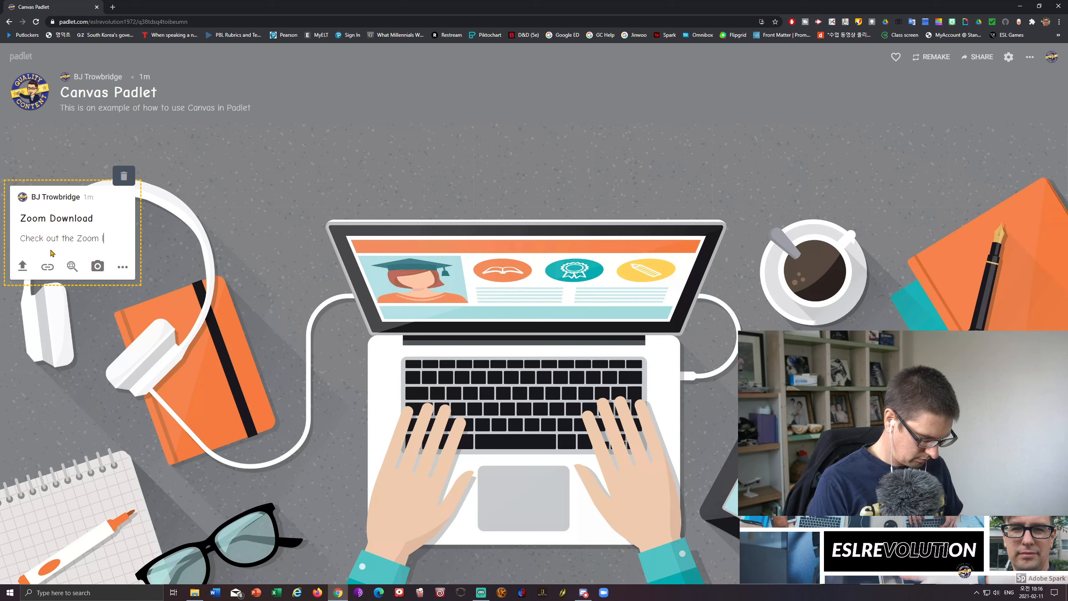
type(" bel")
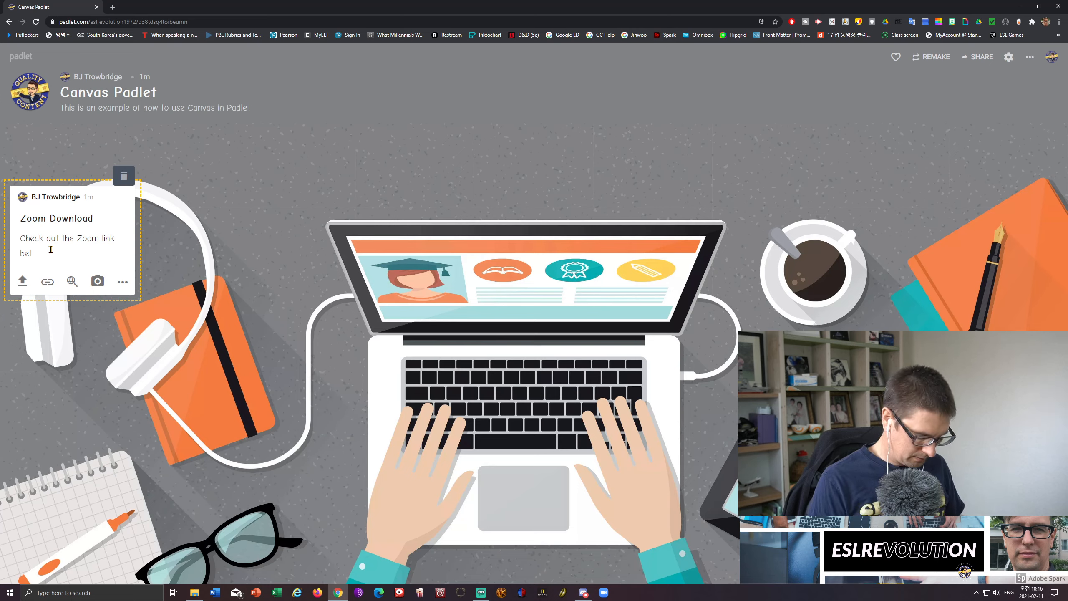
type("ow and")
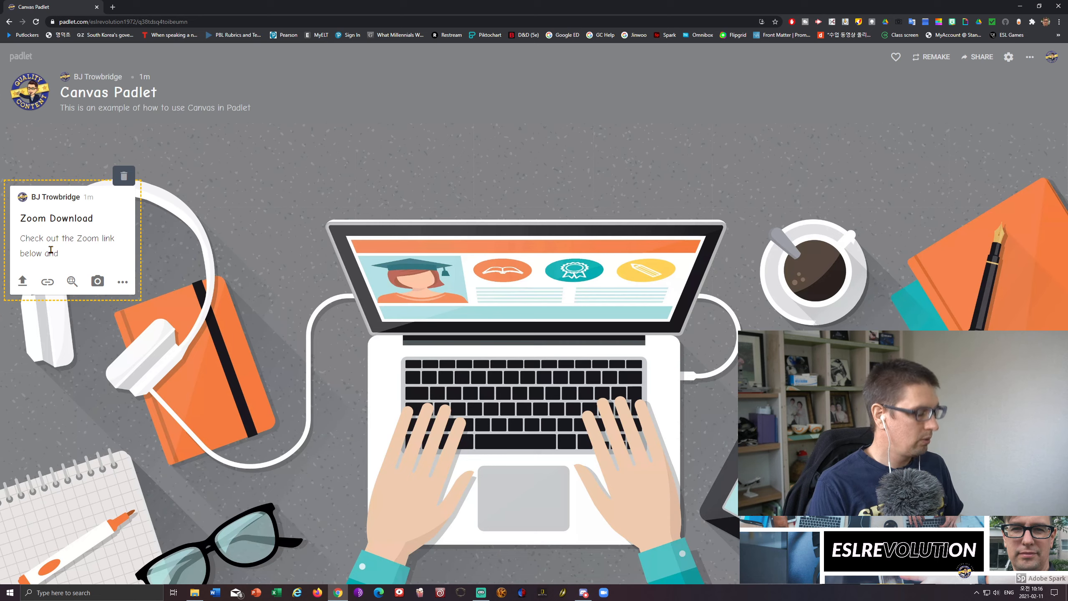
type(" dowl")
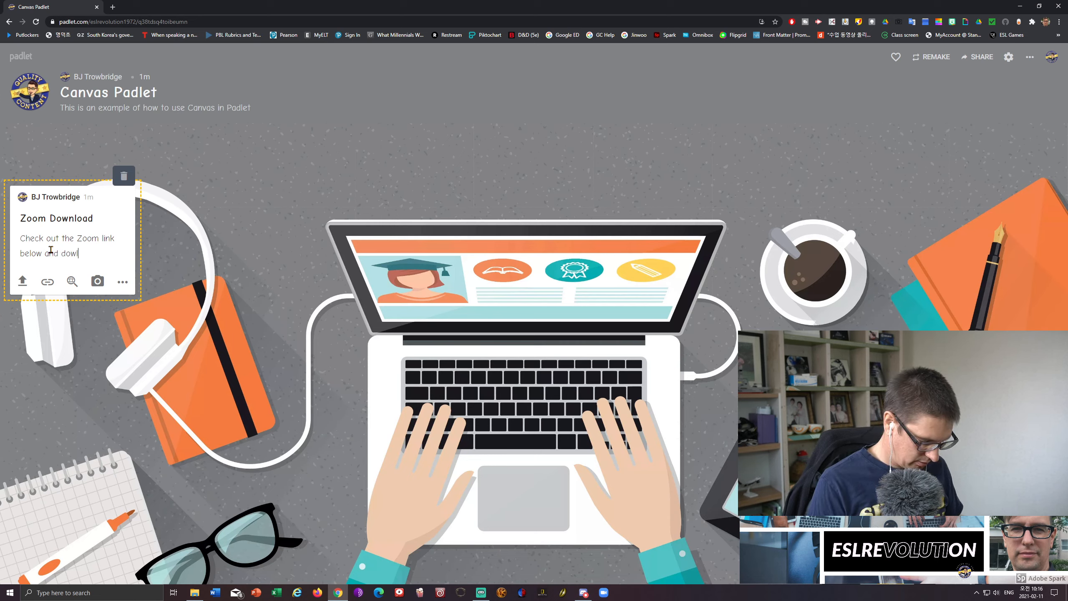
type("oad the app")
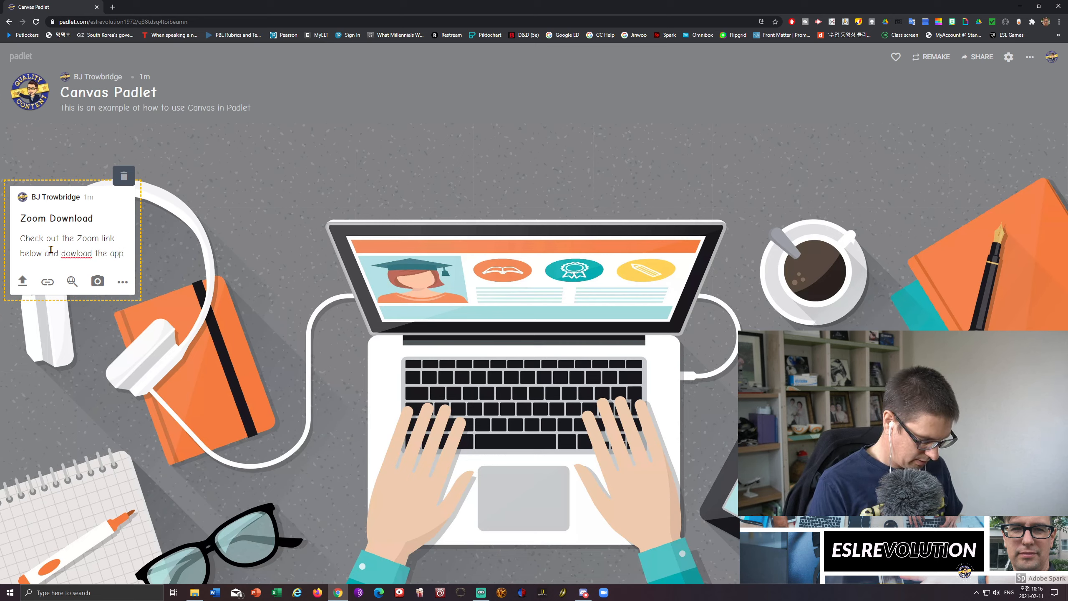
type(" here")
key("Return")
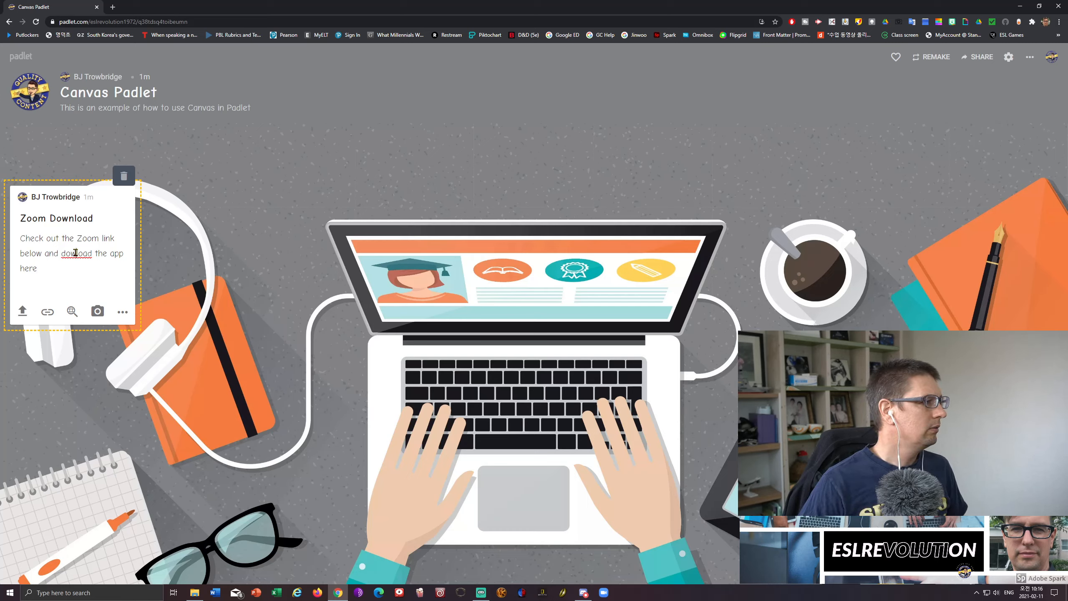
type("n")
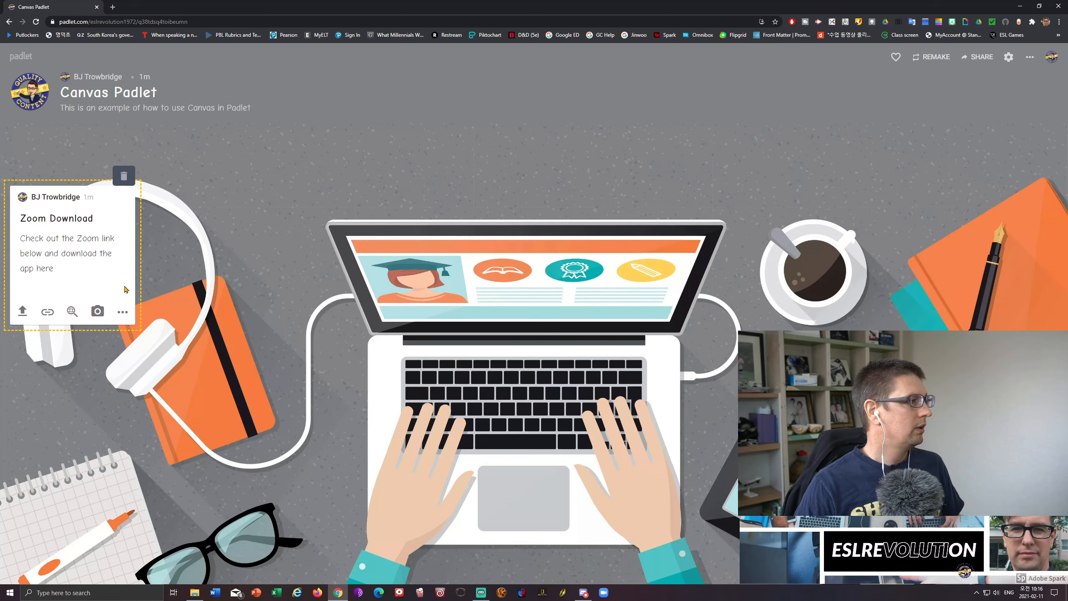
Search Google for "zoom download" in a new browser tab, open Zoom's Download Center and copy its web address
left_click(112, 7)
left_click(464, 243)
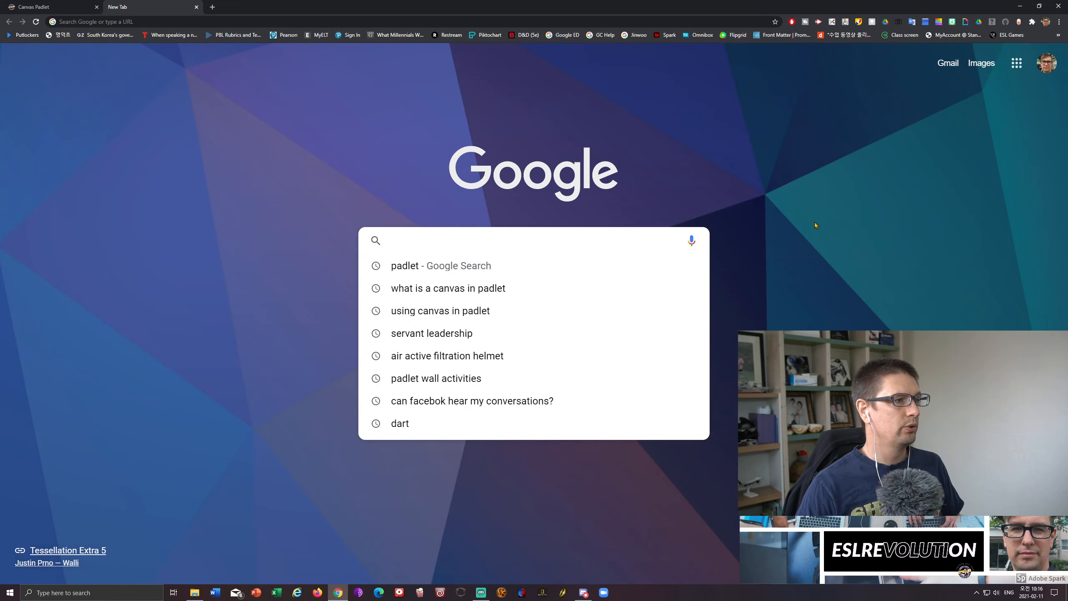
type("zoom")
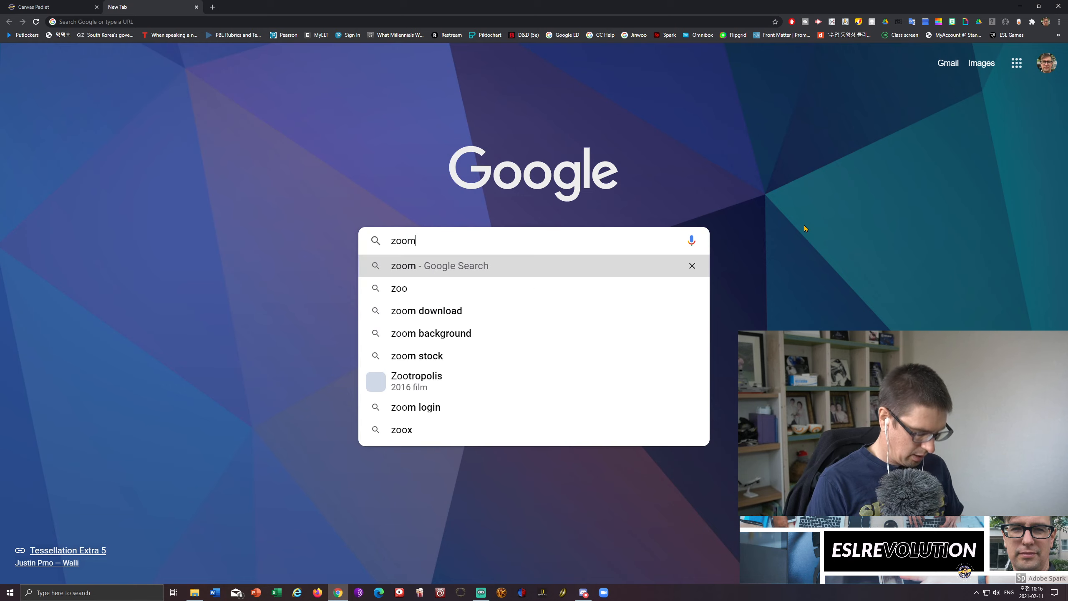
key("Down")
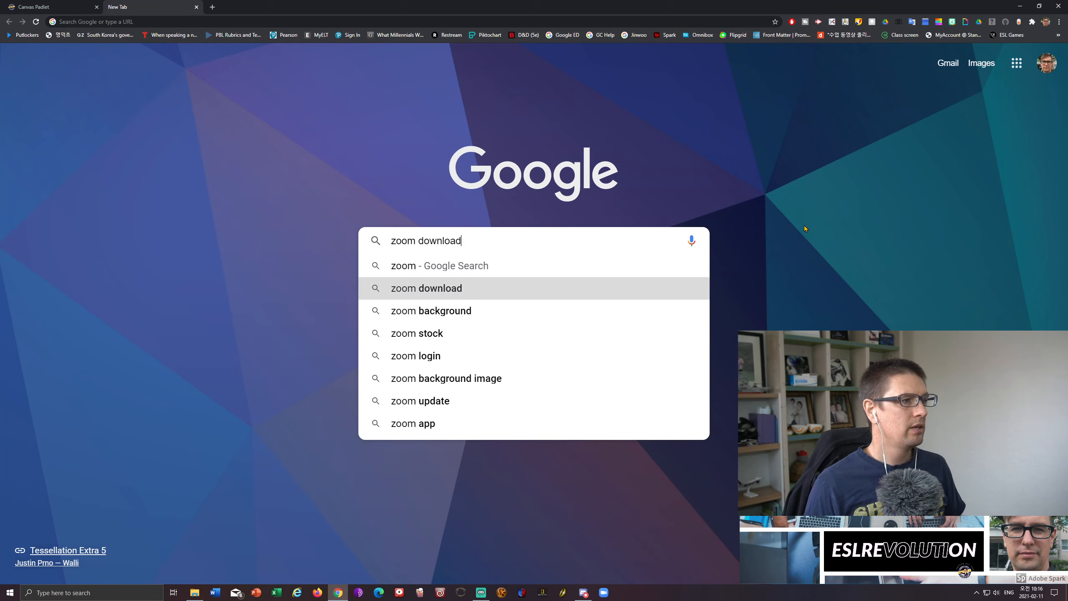
key("Return")
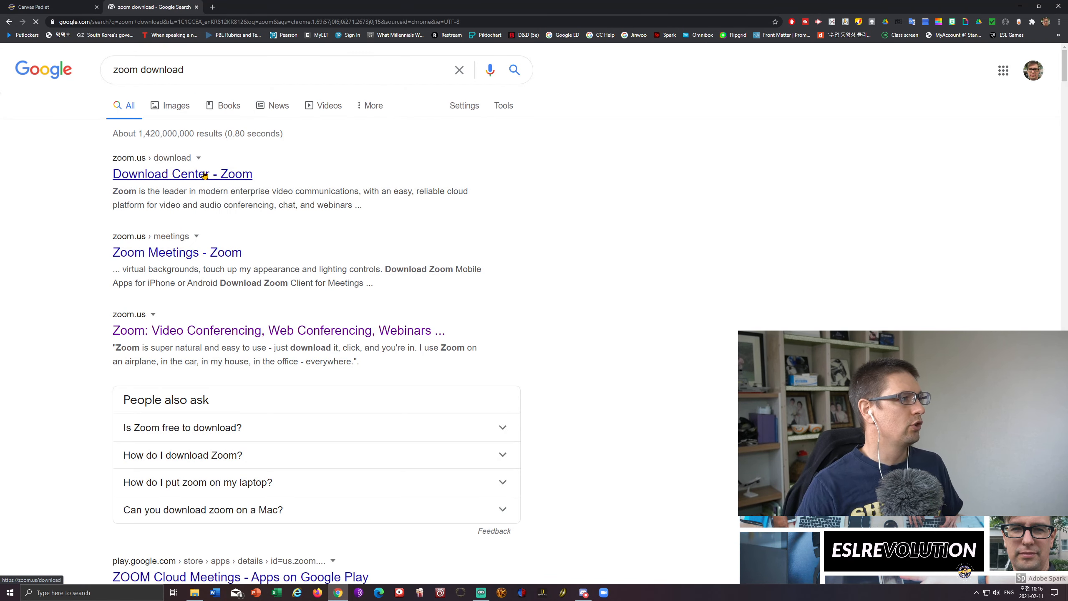
left_click(194, 175)
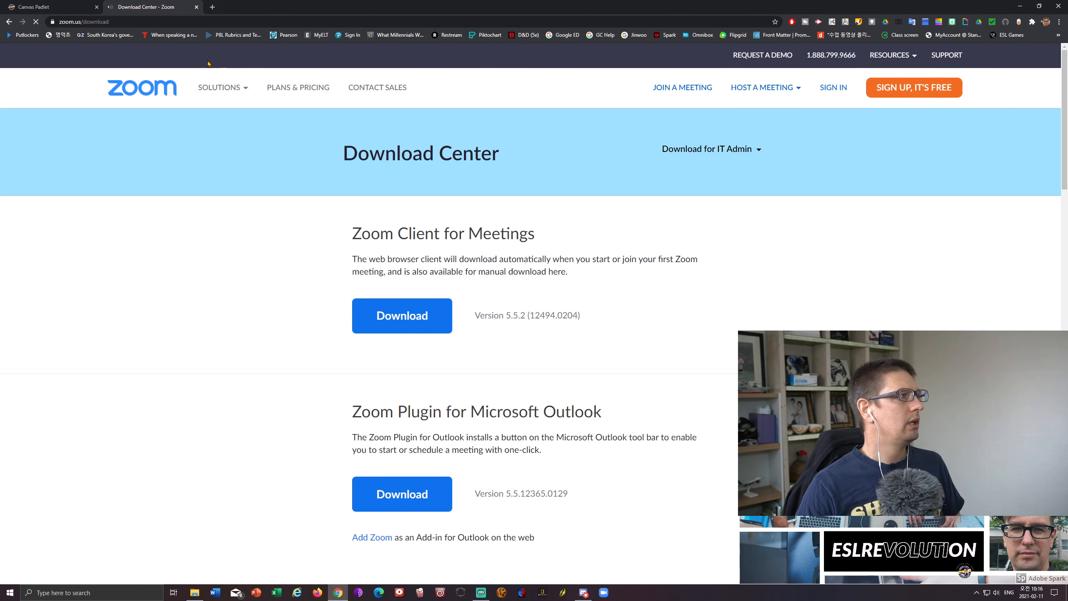
left_click(130, 22)
key("ctrl+c")
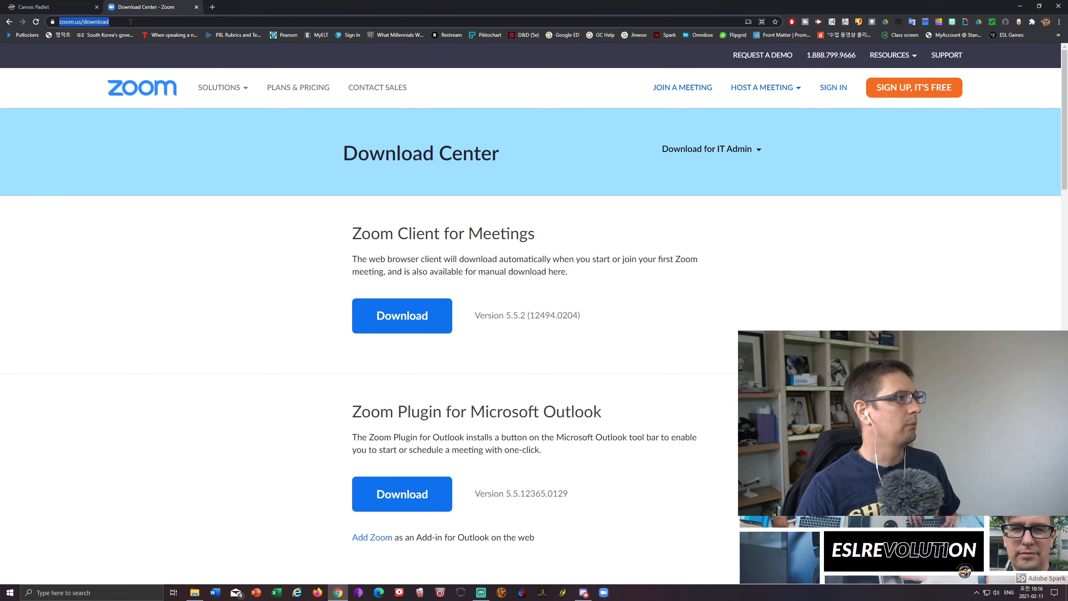
left_click(38, 7)
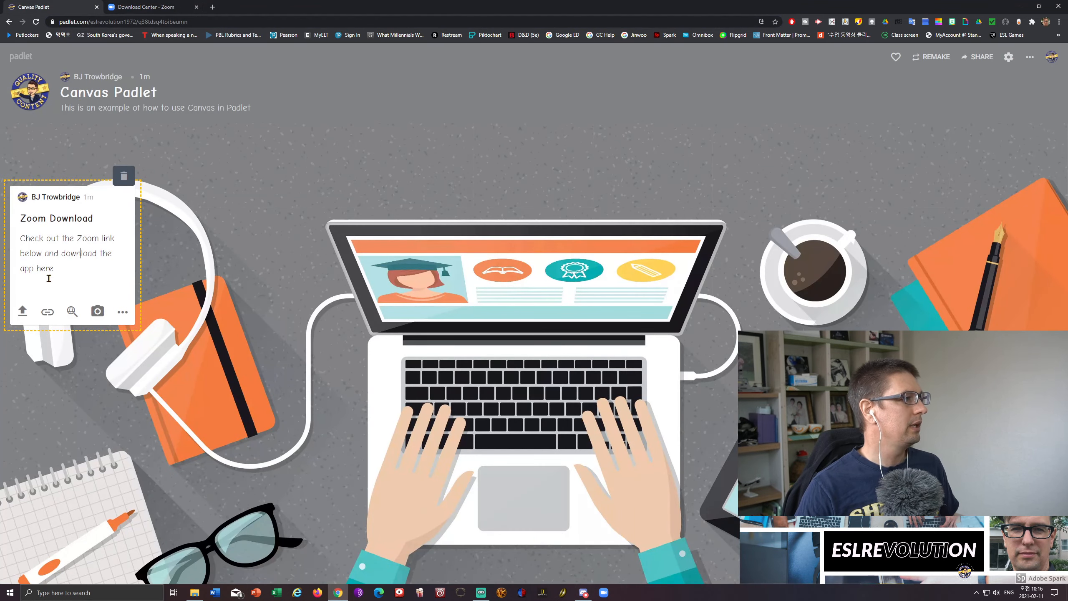
left_click(48, 312)
key("ctrl+v")
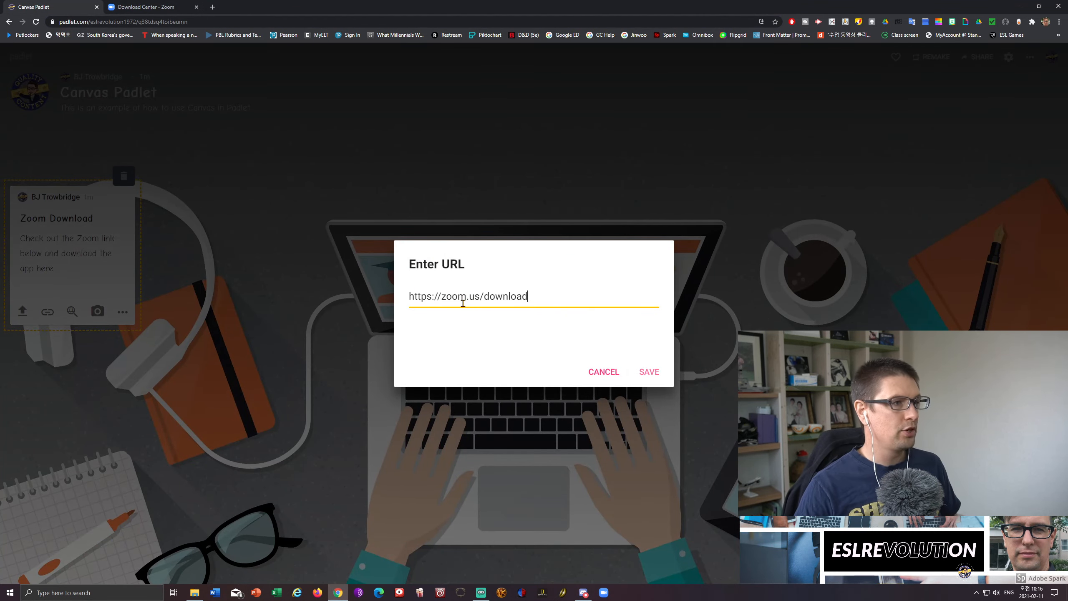
left_click(649, 372)
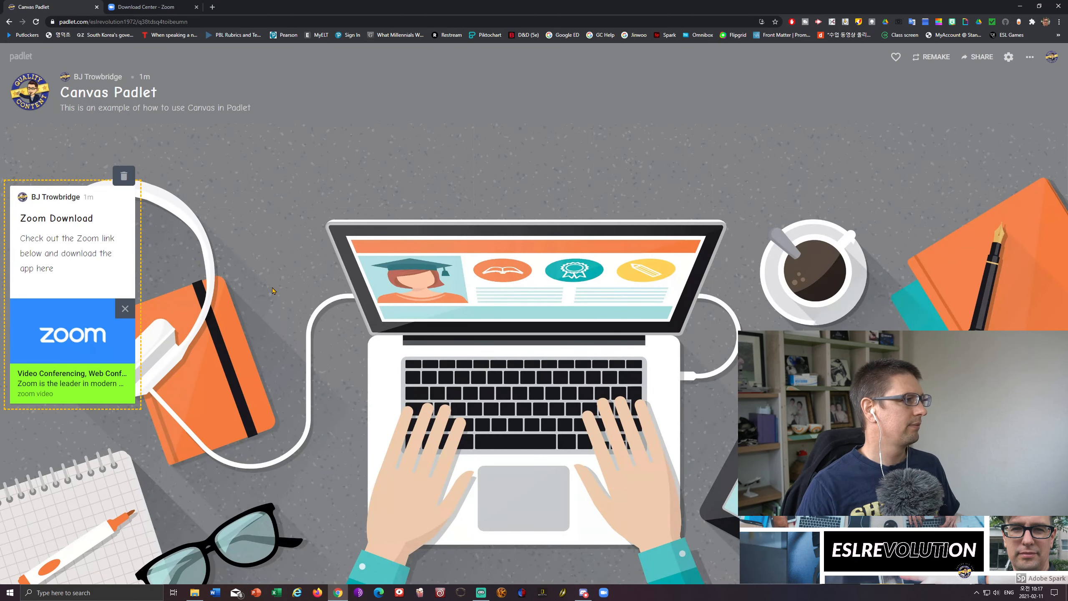
left_click(192, 229)
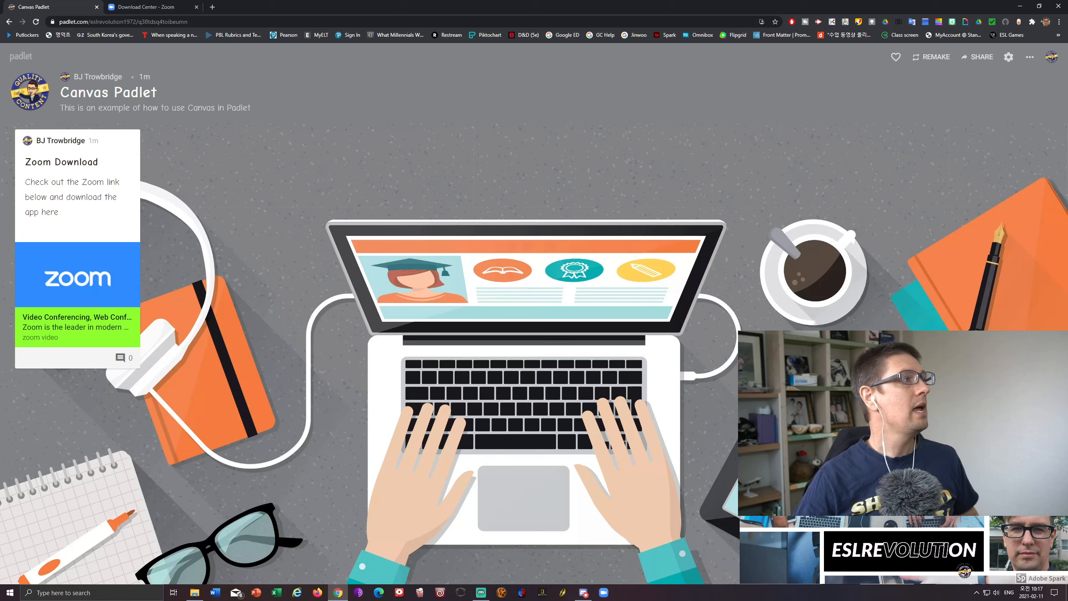
Open YouTube in a new browser tab and go to the playlists of the subscribed channel etacude
left_click(212, 7)
left_click(534, 303)
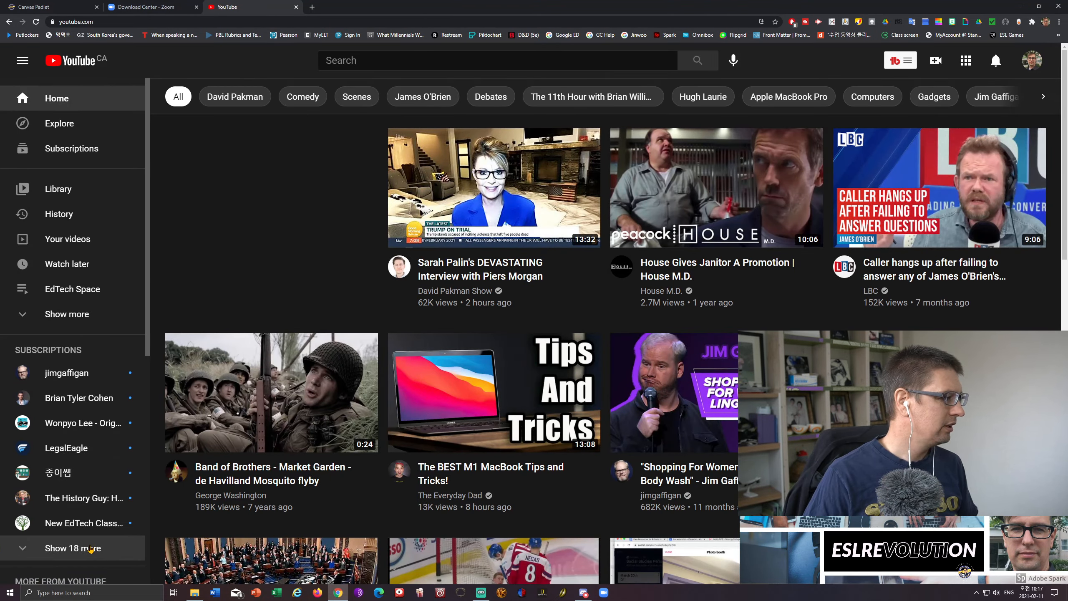
left_click(73, 548)
scroll(79, 496, "down", 5)
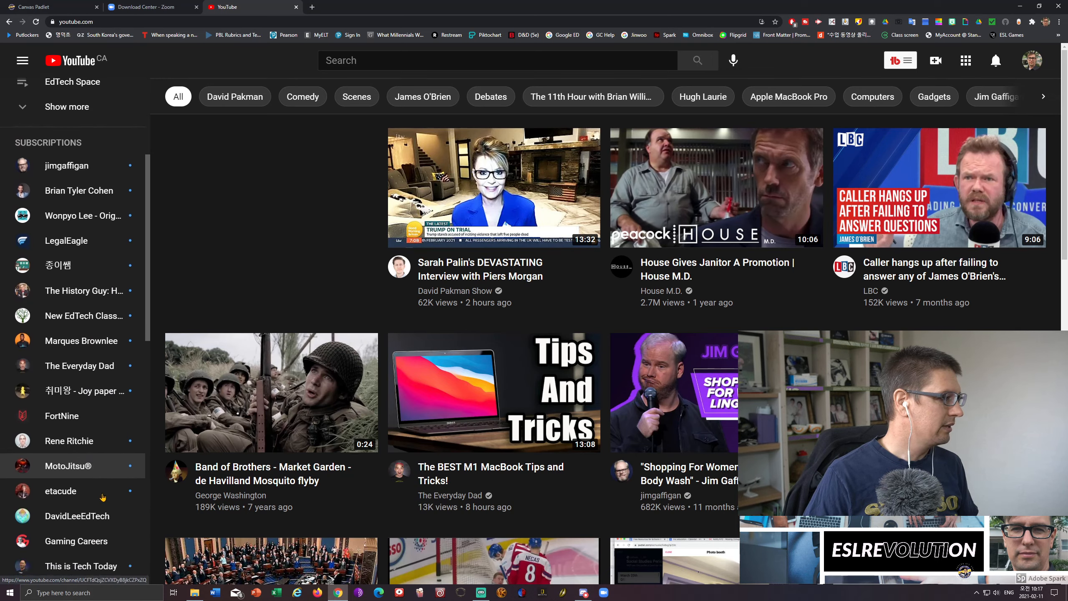
left_click(78, 493)
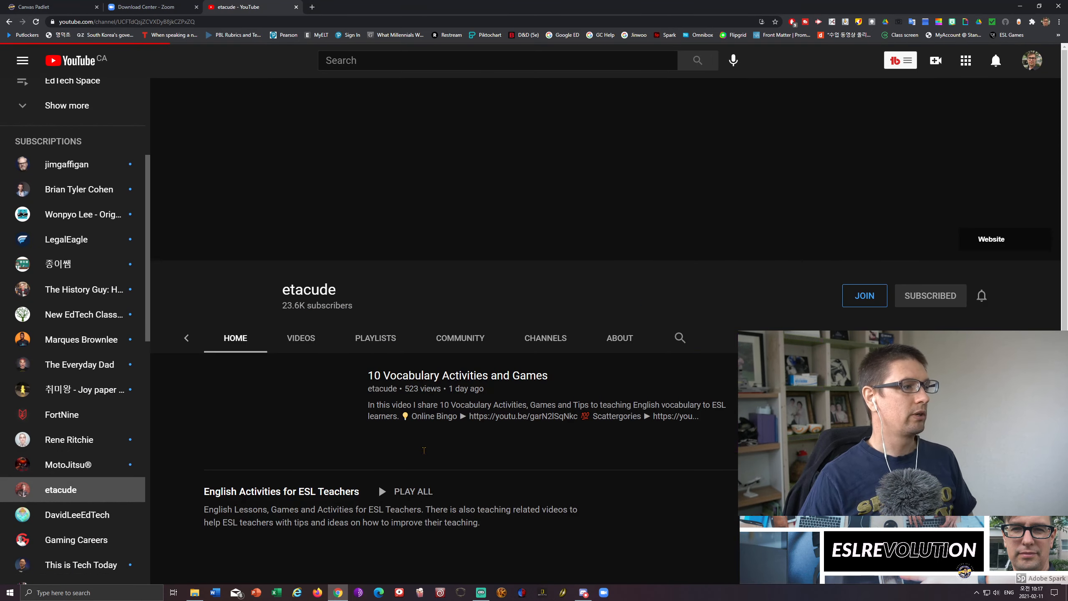
left_click(370, 304)
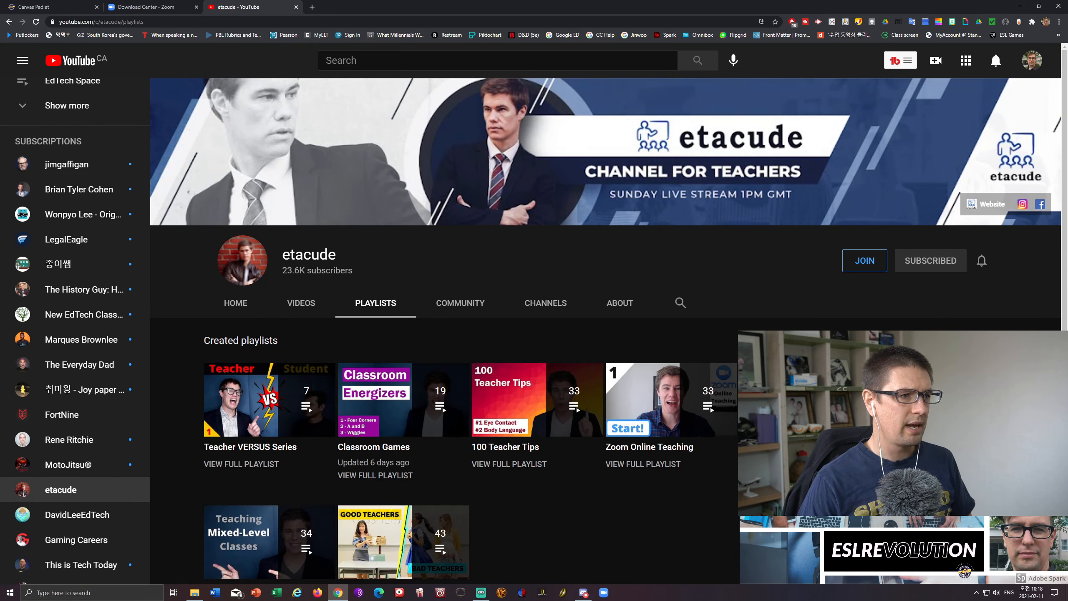
Open the "Zoom Online Teaching" playlist, pause its first video and copy the video's share link
left_click(658, 417)
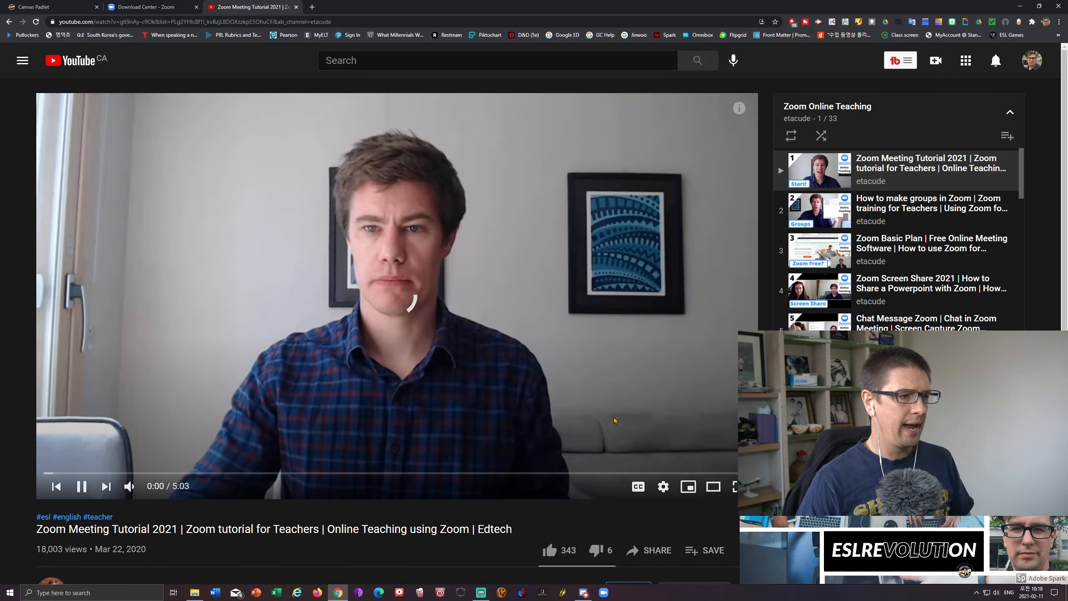
left_click(615, 421)
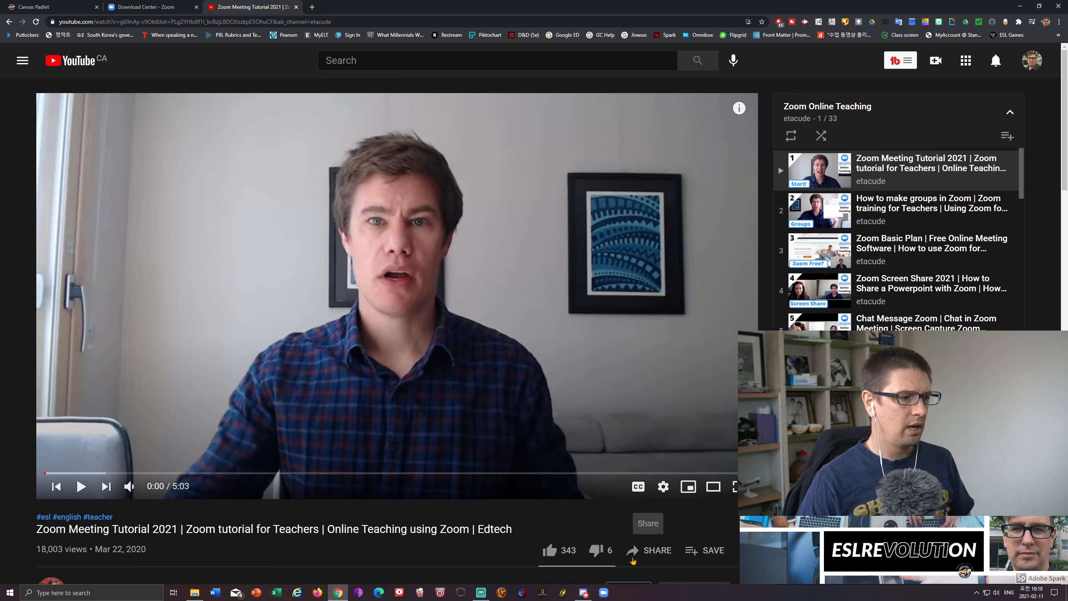
left_click(637, 555)
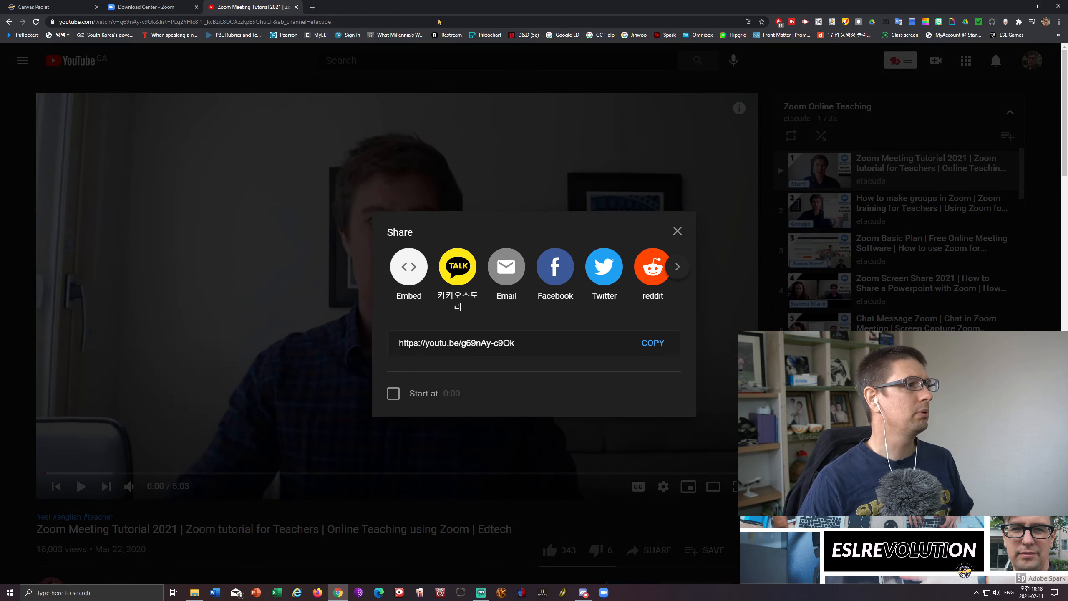
left_click(653, 343)
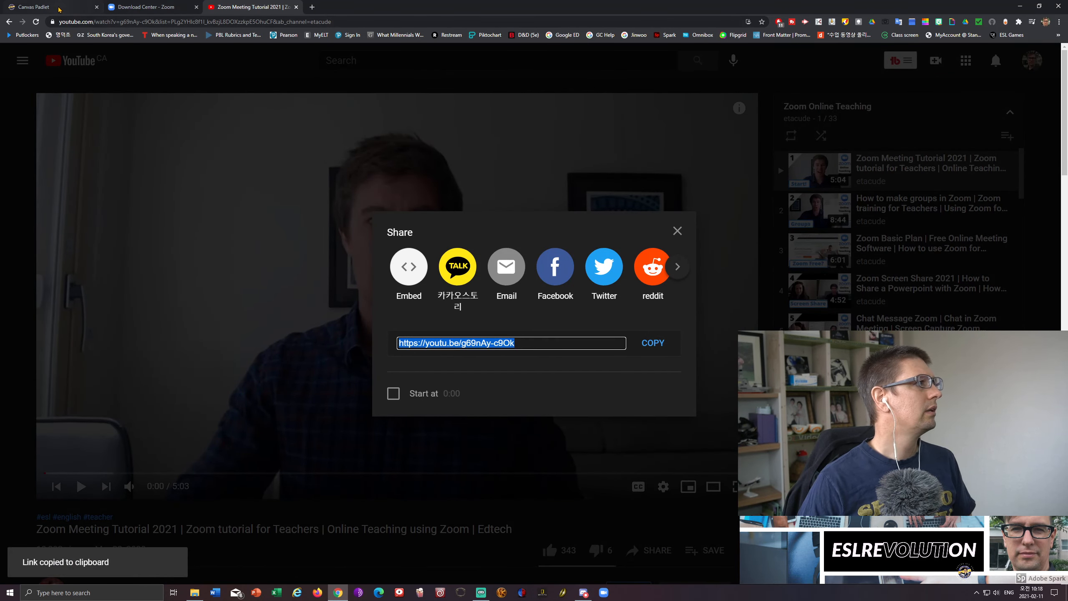
Return to the padlet and add a new post titled "Zoom Playlist" below the "Zoom Download" post
left_click(74, 9)
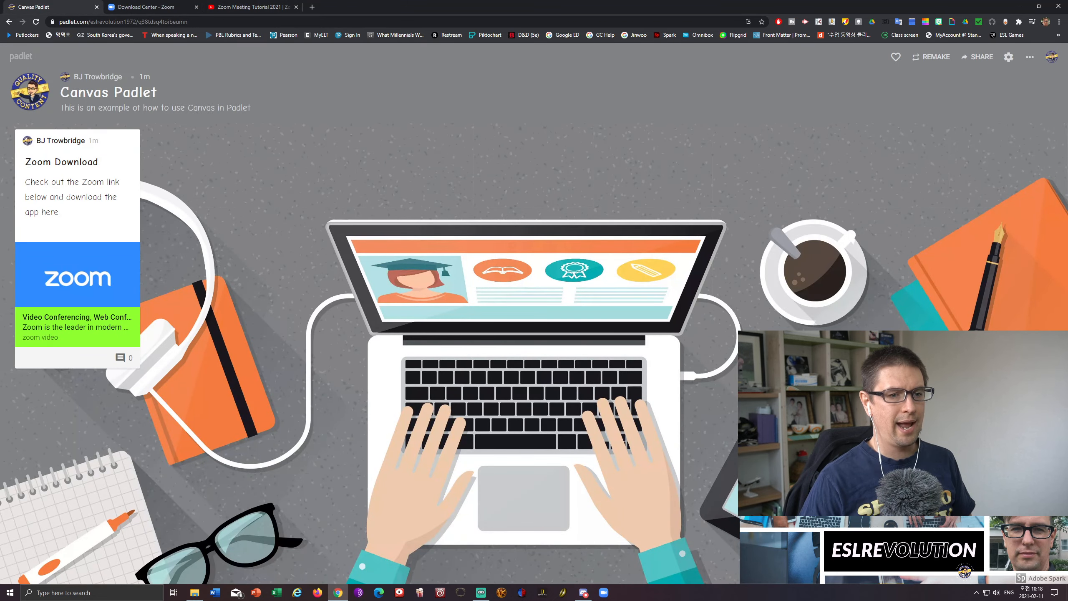
double_click(56, 489)
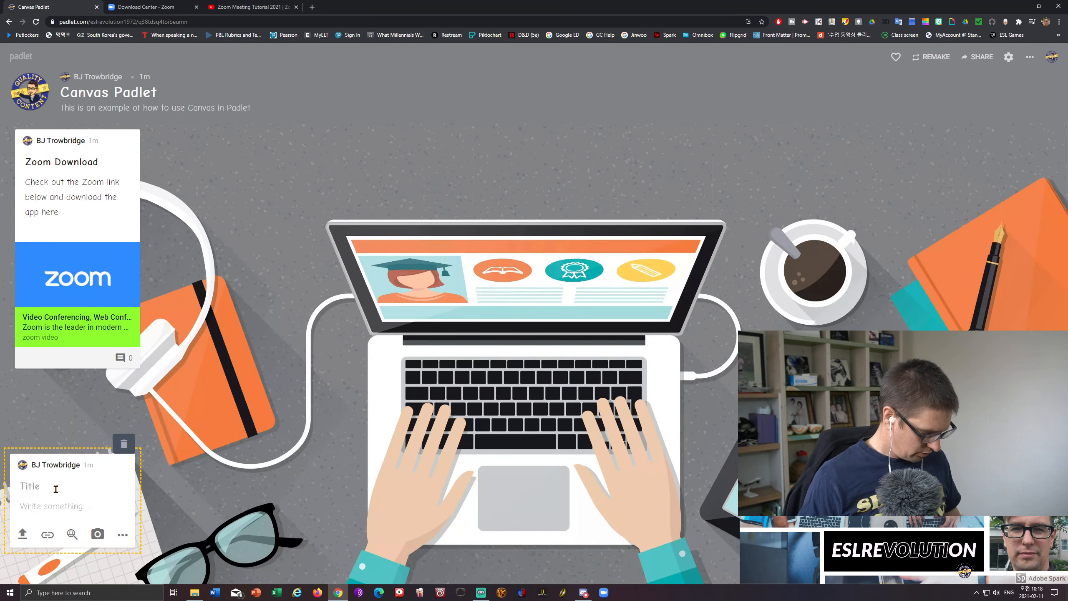
type("Zoom Play")
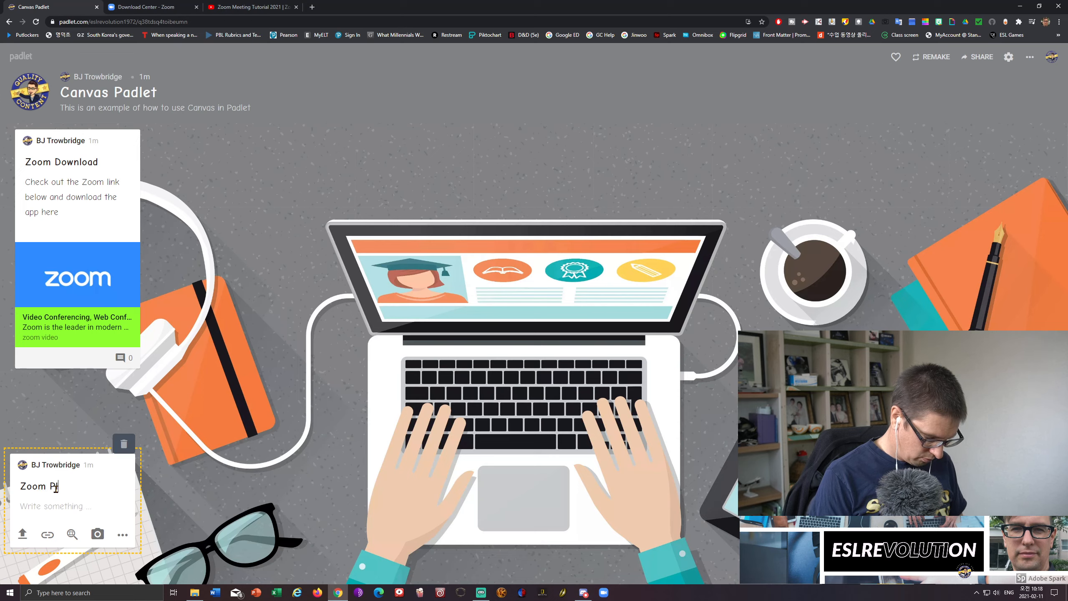
type("list")
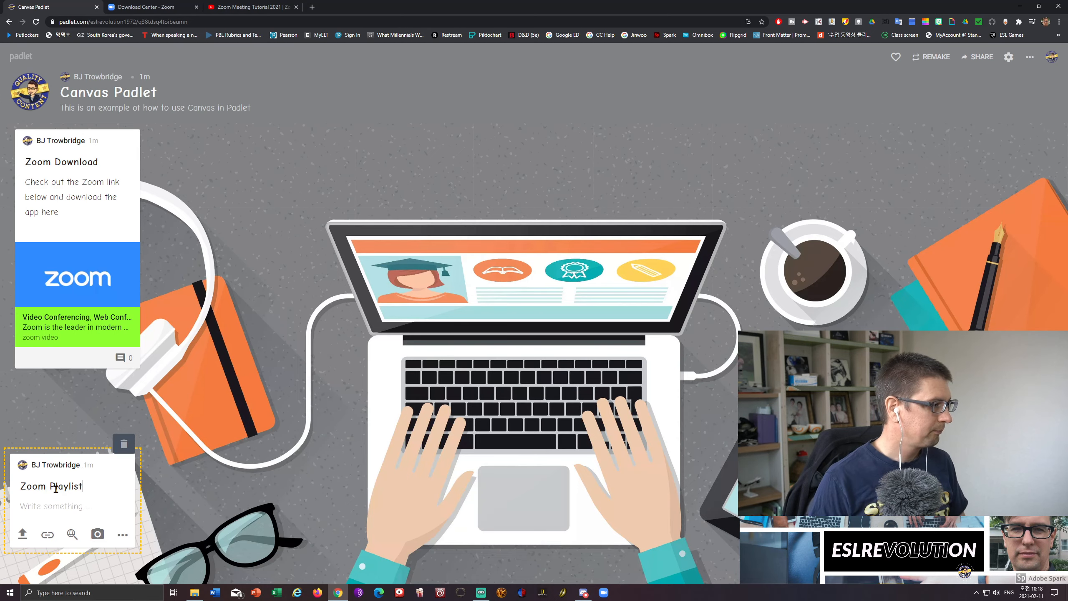
Give the "Zoom Playlist" post the description "This is a great site for learning the Zoom App"
left_click(69, 507)
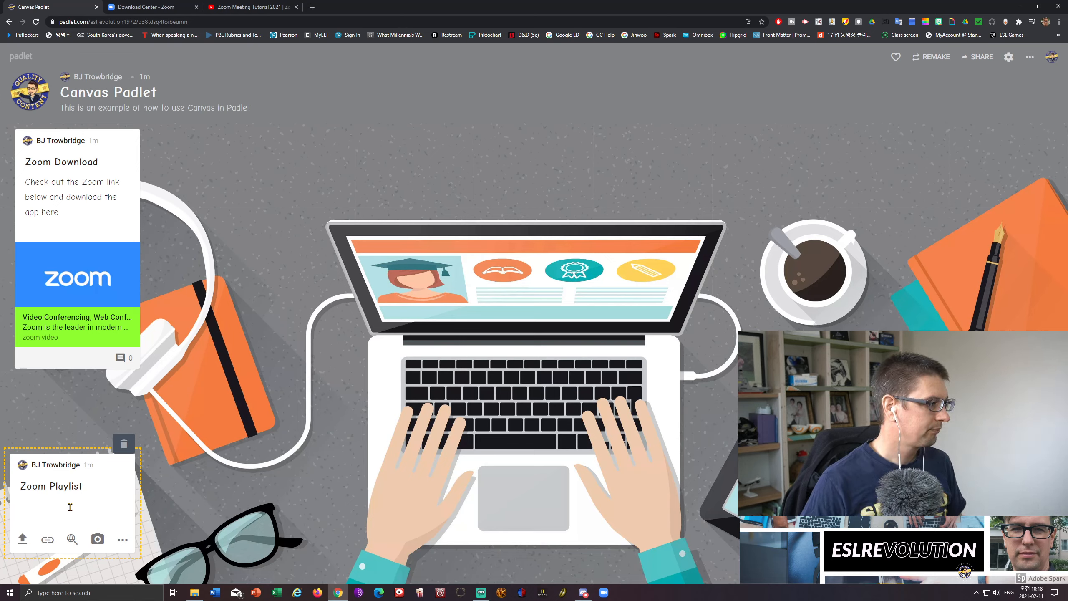
left_click(63, 501)
type("Th")
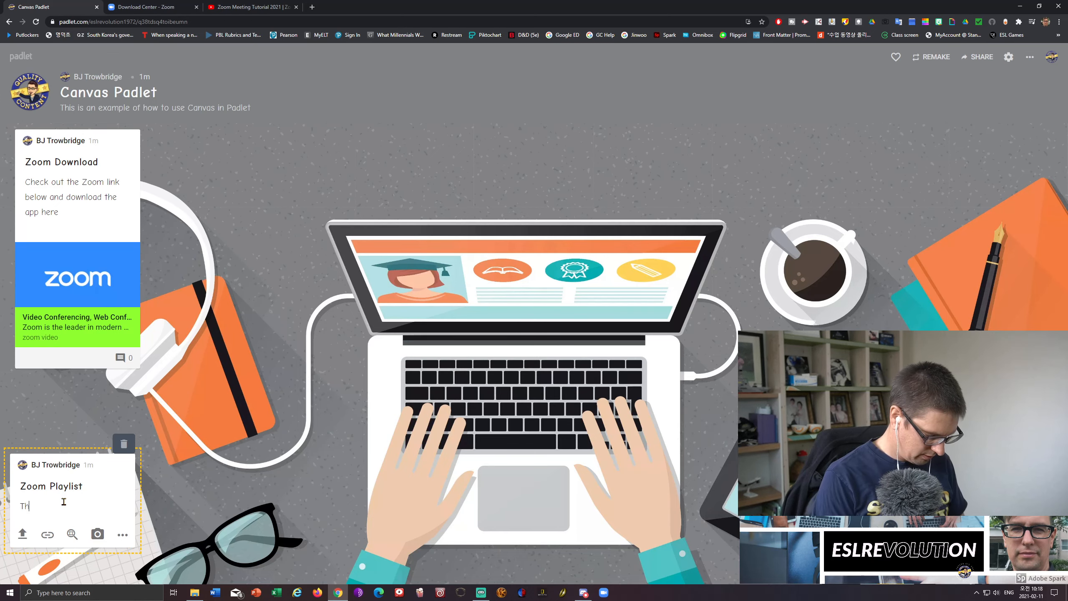
type("is is a great ")
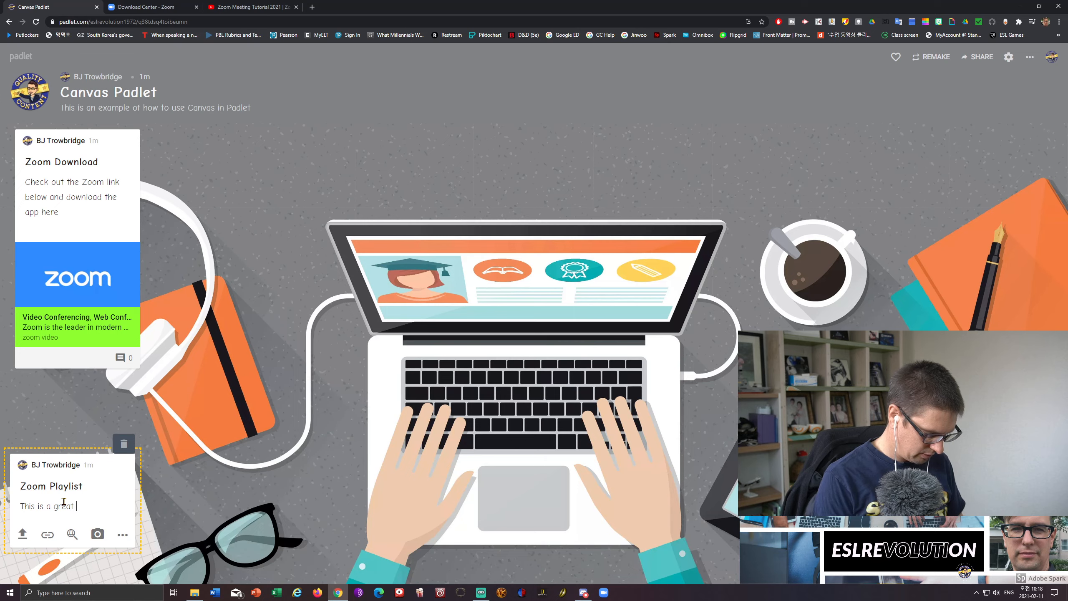
type("site")
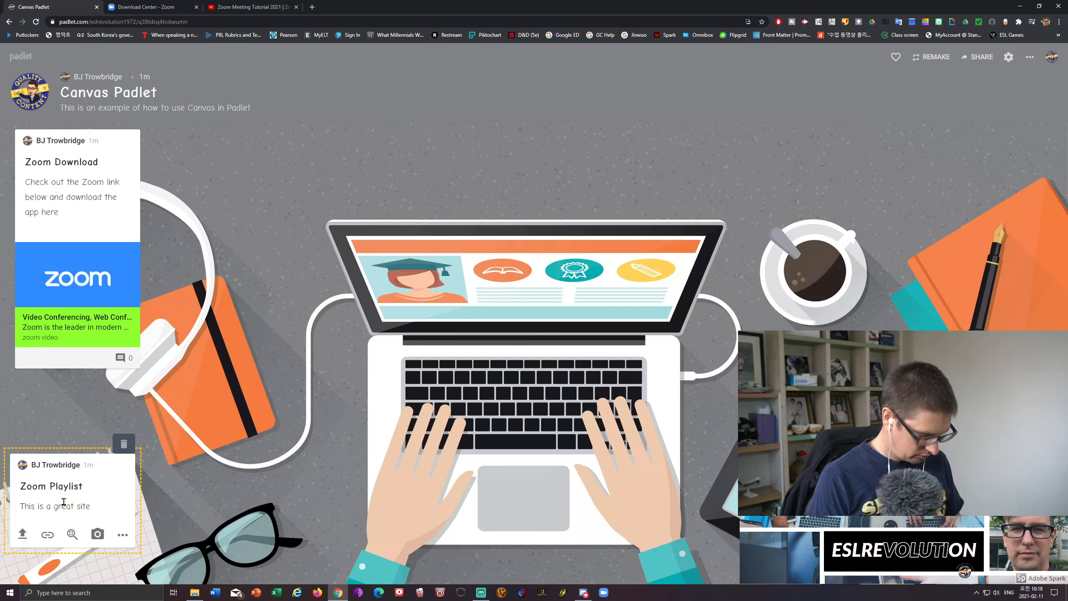
type(" for learning ")
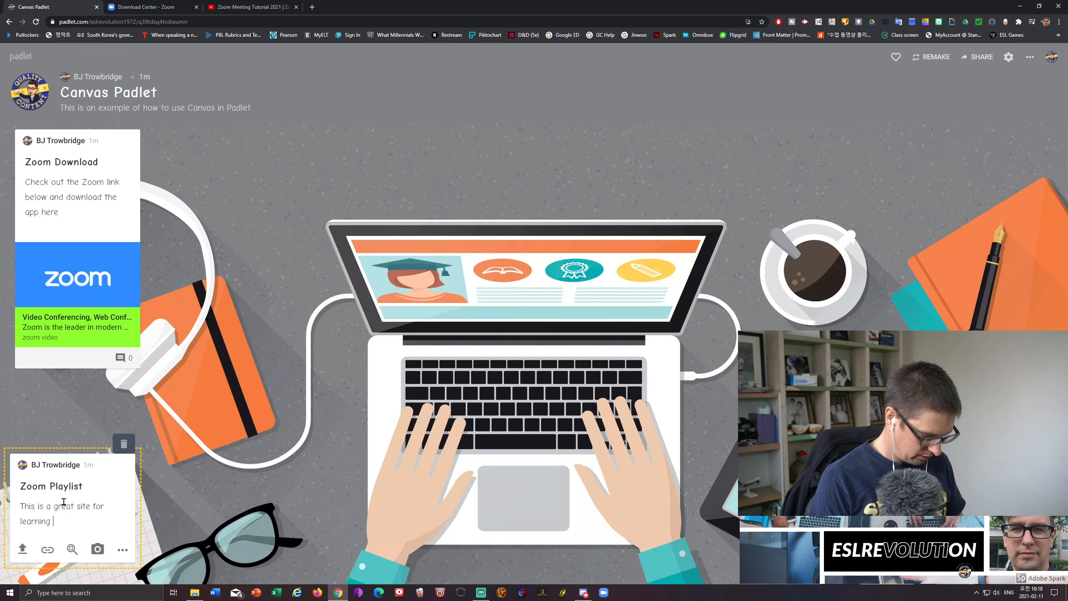
type("the Zoom ")
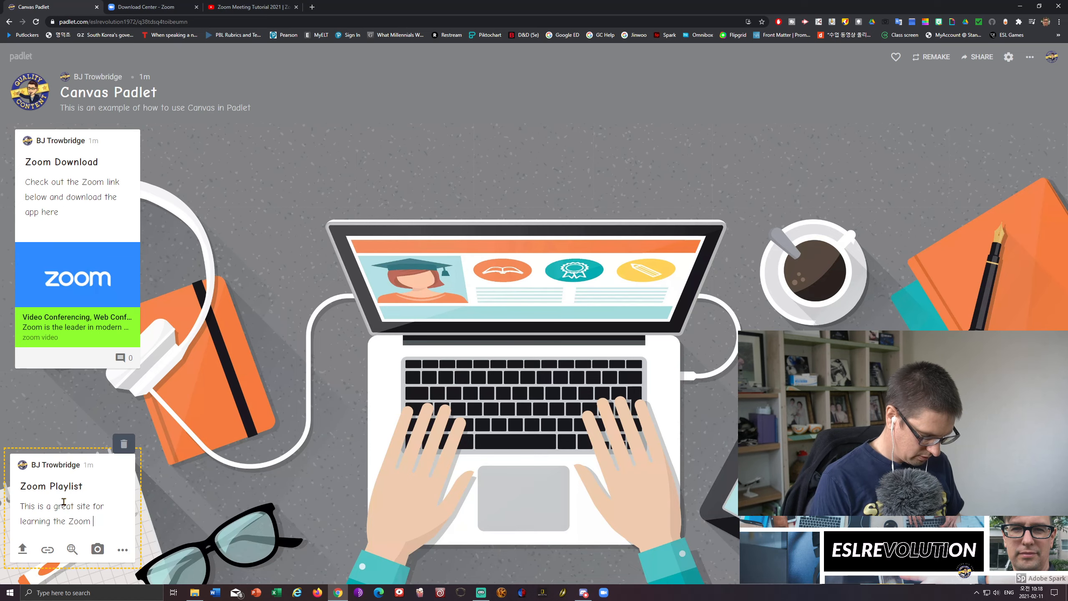
type("App")
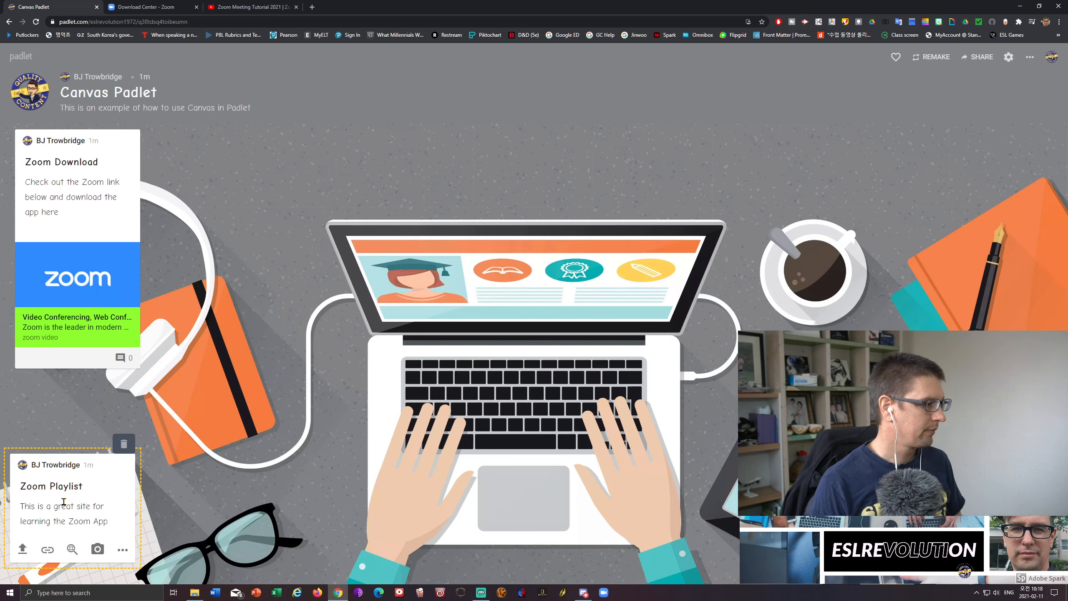
Attach the copied YouTube video link to the "Zoom Playlist" post and move the post beside the "Zoom Download" post
left_click(53, 552)
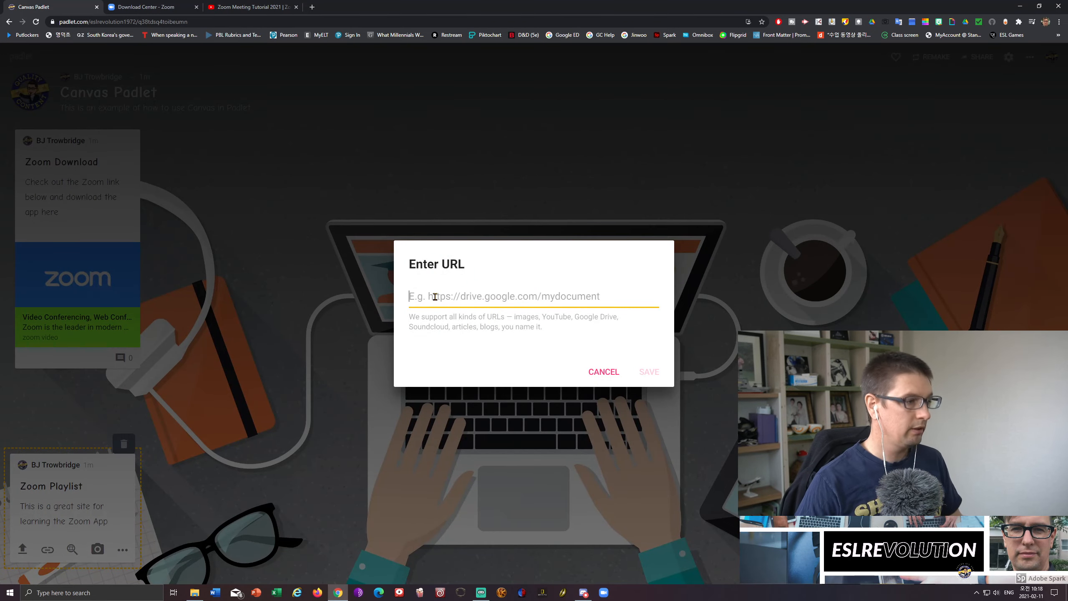
key("ctrl+v")
left_click(649, 372)
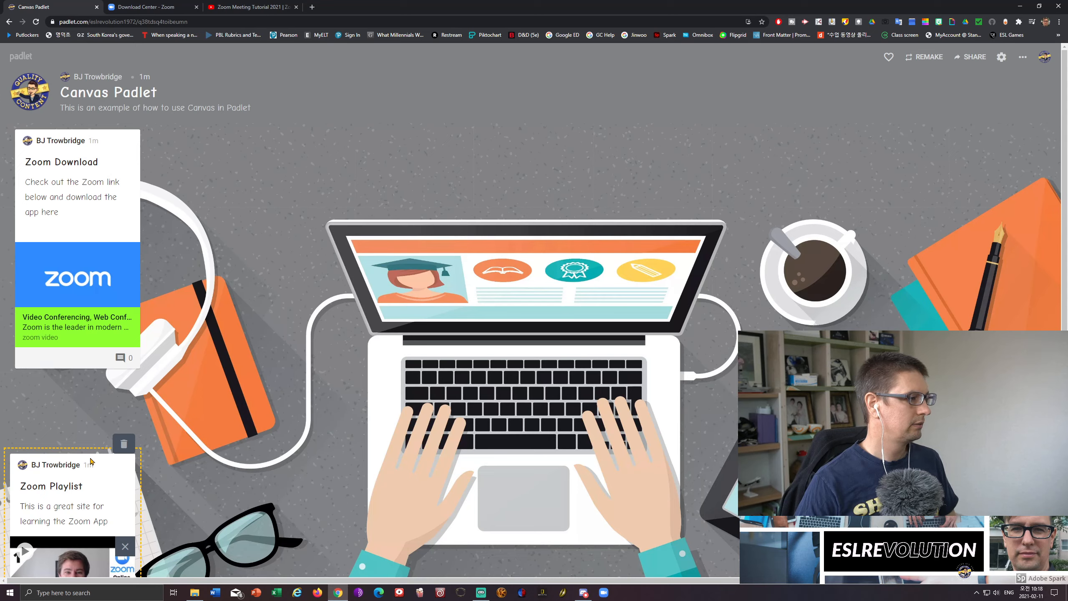
left_click_drag(91, 461, 236, 137)
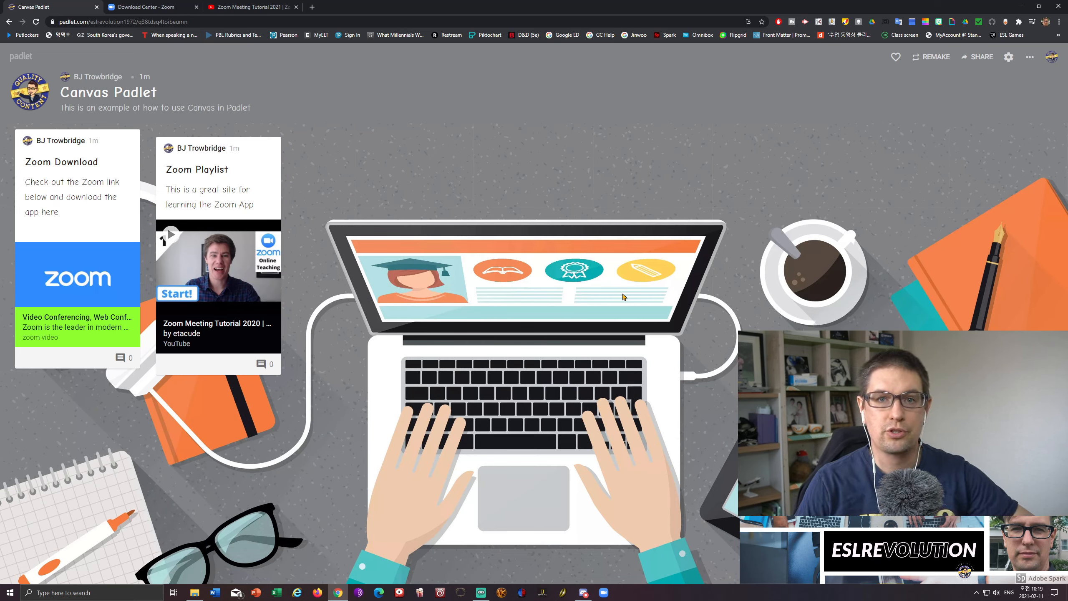
Add a blank post, place it to the right of the "Zoom Playlist" post and display its full list of attachment types
left_click(1048, 563)
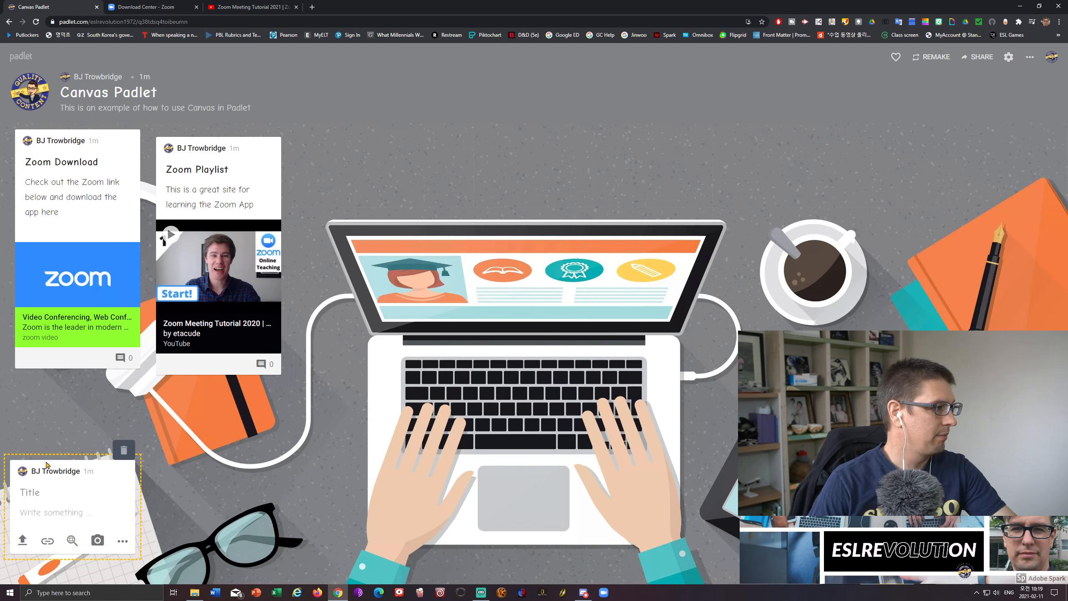
left_click_drag(46, 464, 368, 156)
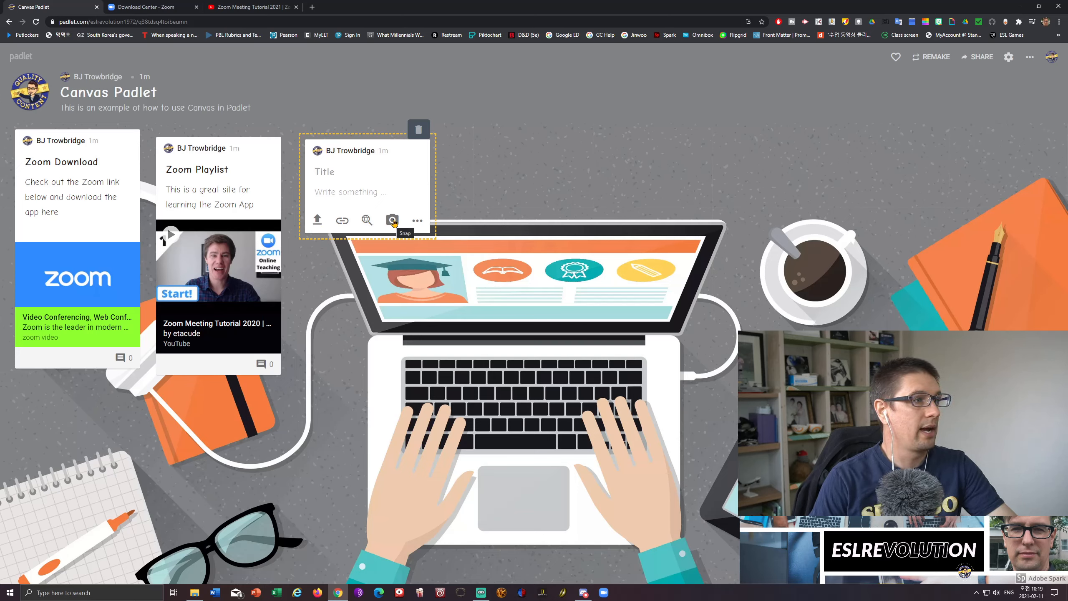
left_click(416, 223)
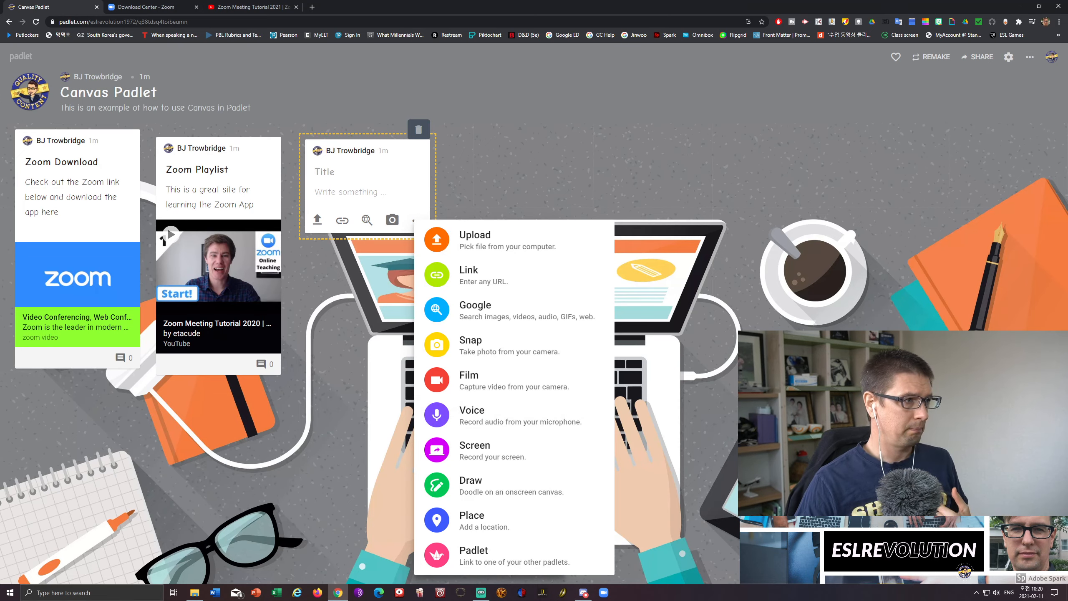
left_click(416, 221)
left_click(419, 223)
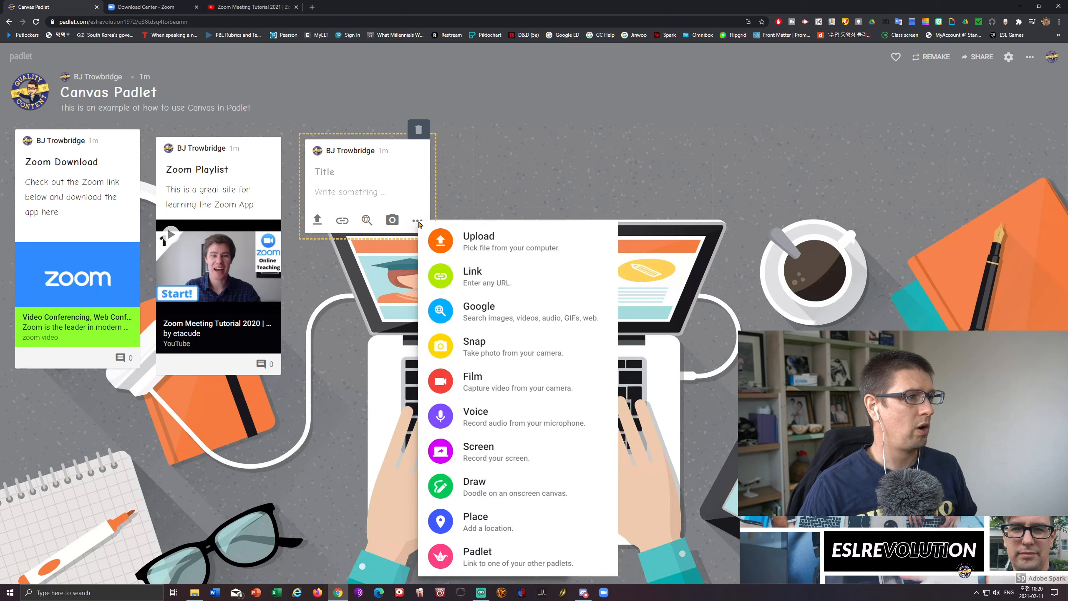